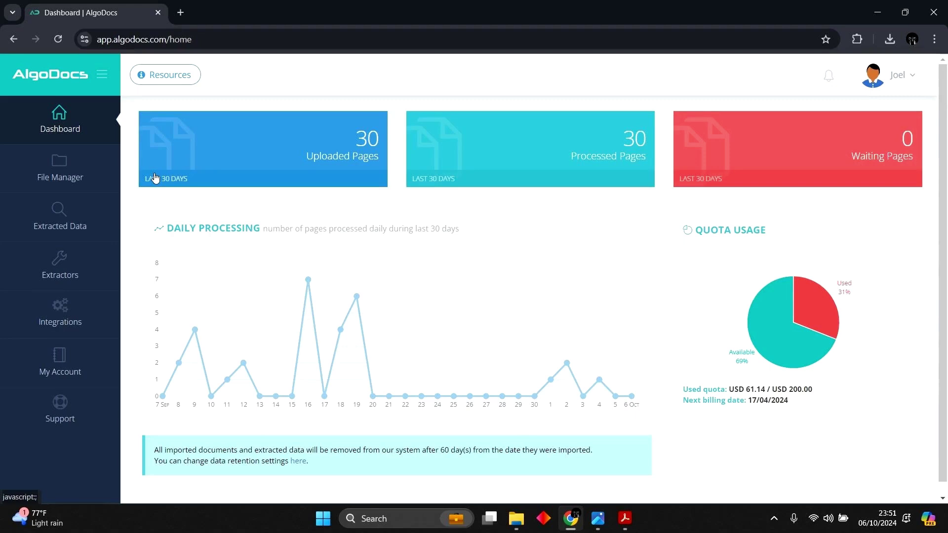
Open the File Manager and review the root folder's Convert-to-Editable output types and document languages
left_click(89, 173)
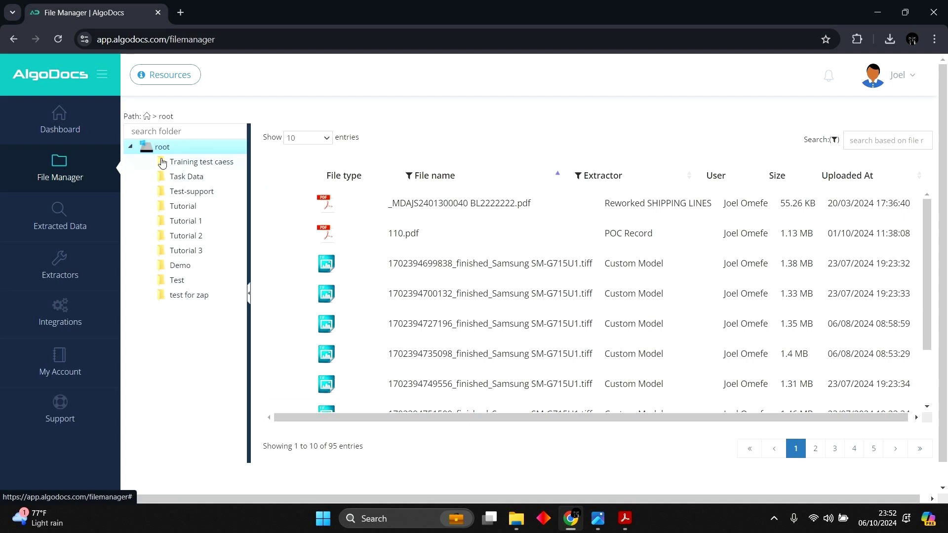
right_click(163, 150)
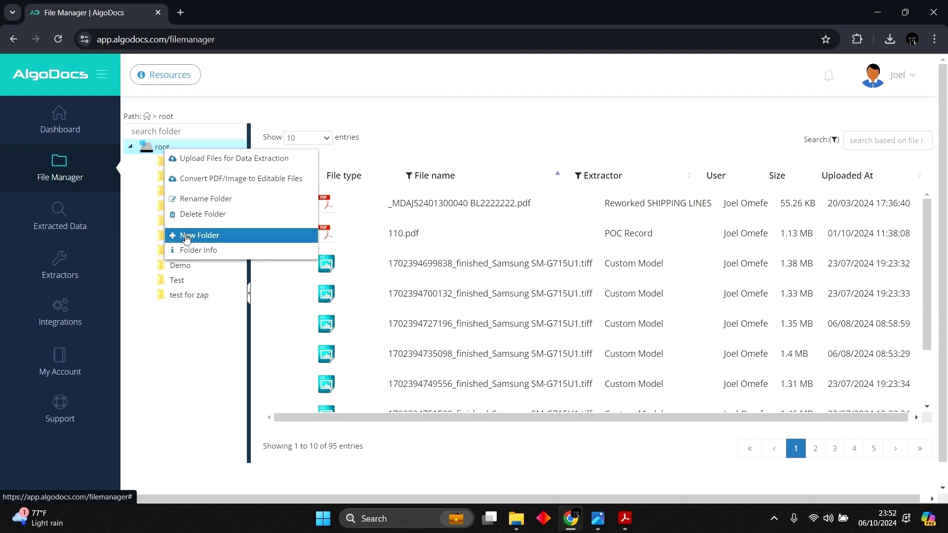
left_click(194, 183)
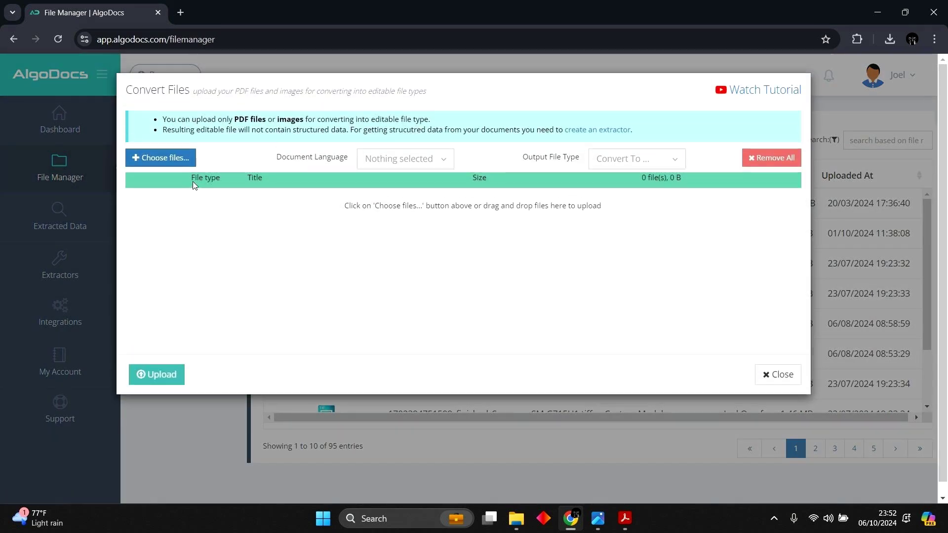
left_click(605, 163)
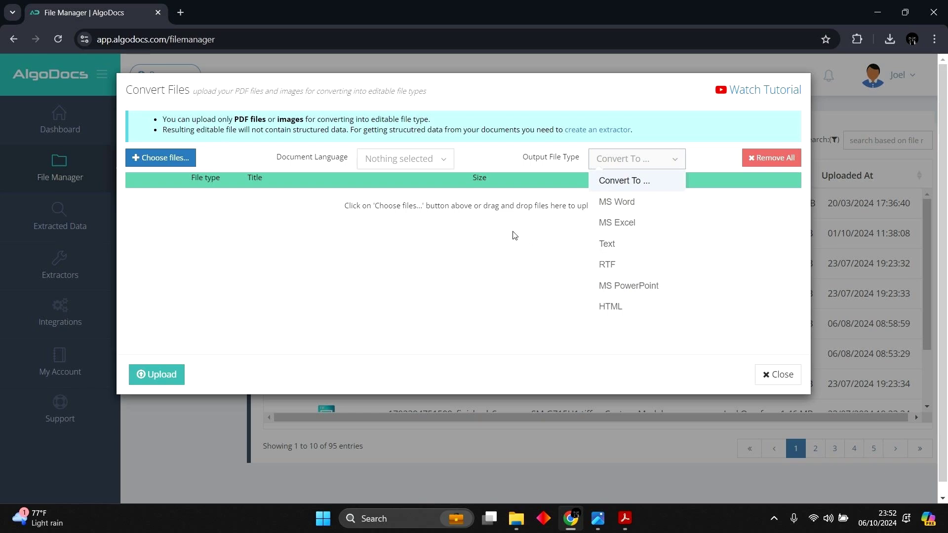
left_click(406, 163)
left_click(403, 163)
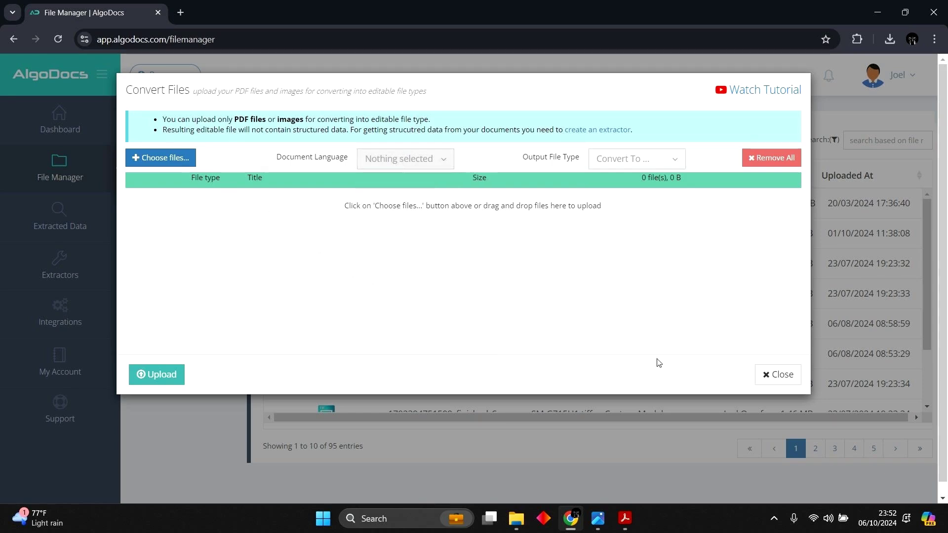
left_click(764, 378)
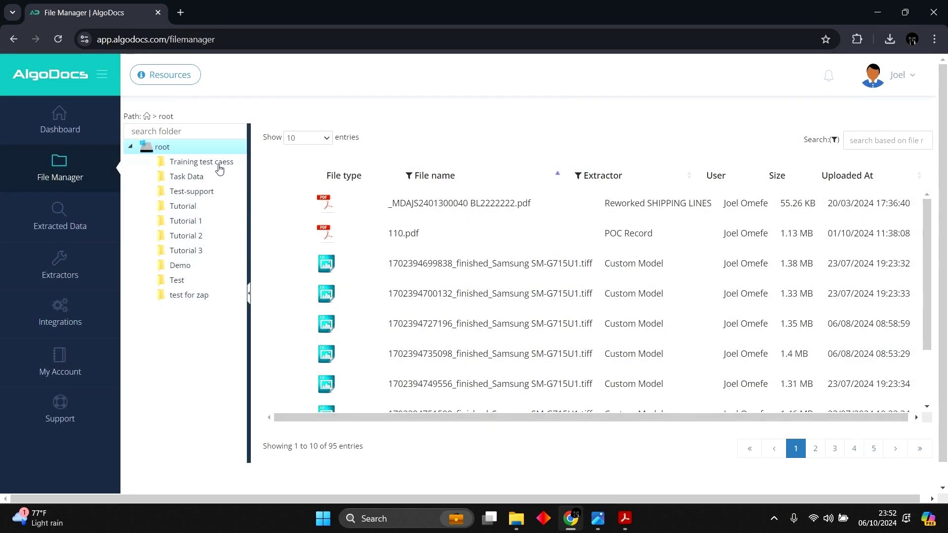
right_click(162, 147)
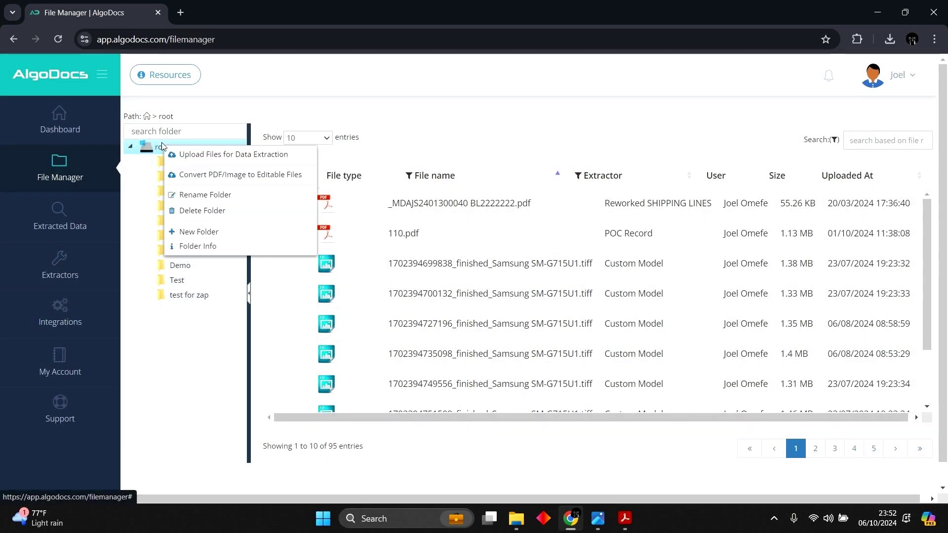
left_click(182, 154)
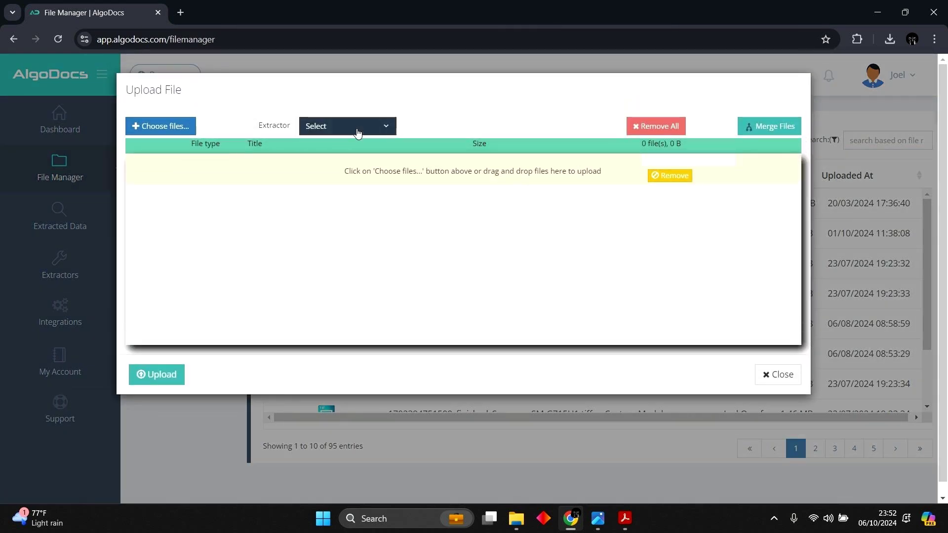
left_click(355, 130)
scroll(356, 201, "down", 5)
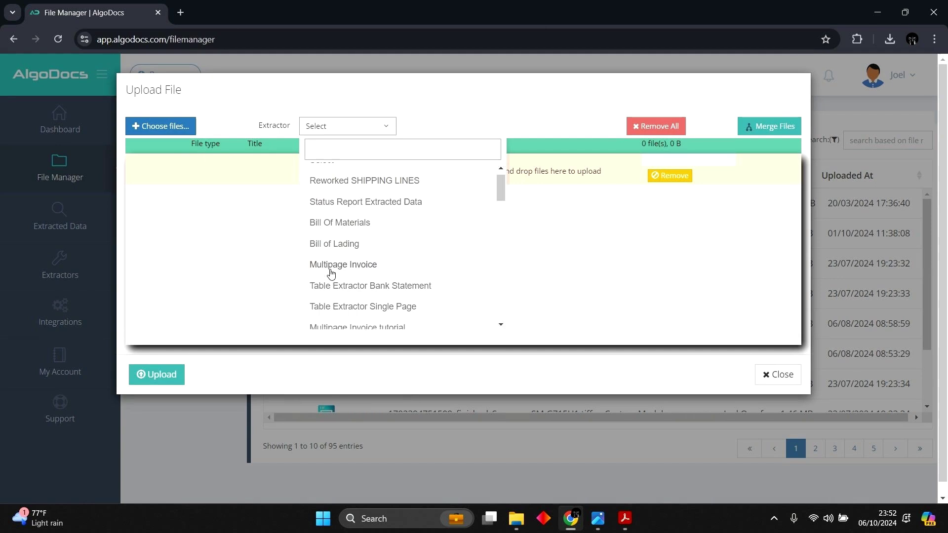
triple_click(201, 160)
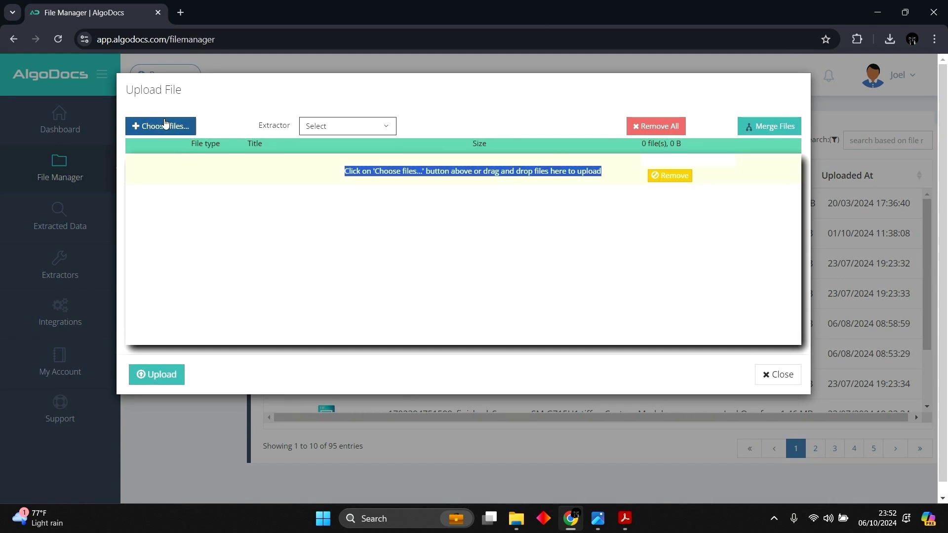
left_click(181, 178)
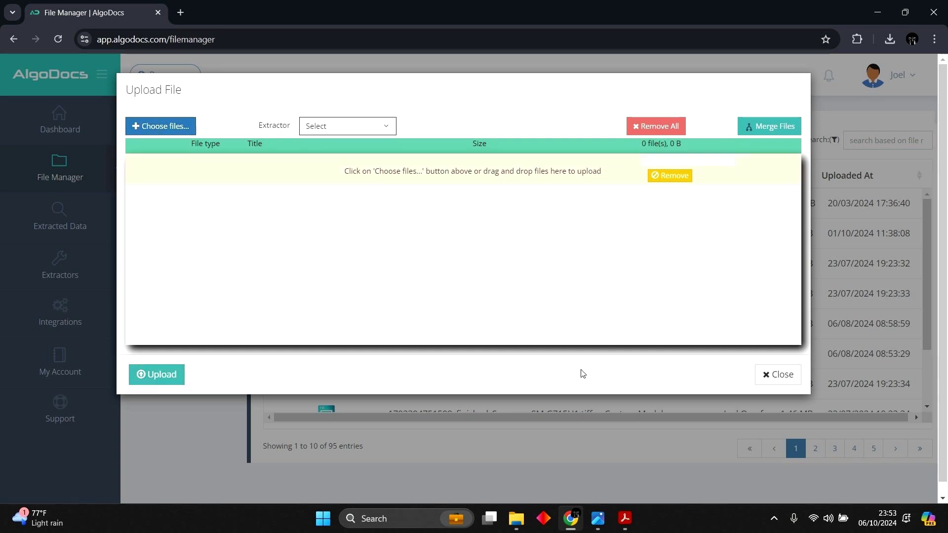
left_click(759, 376)
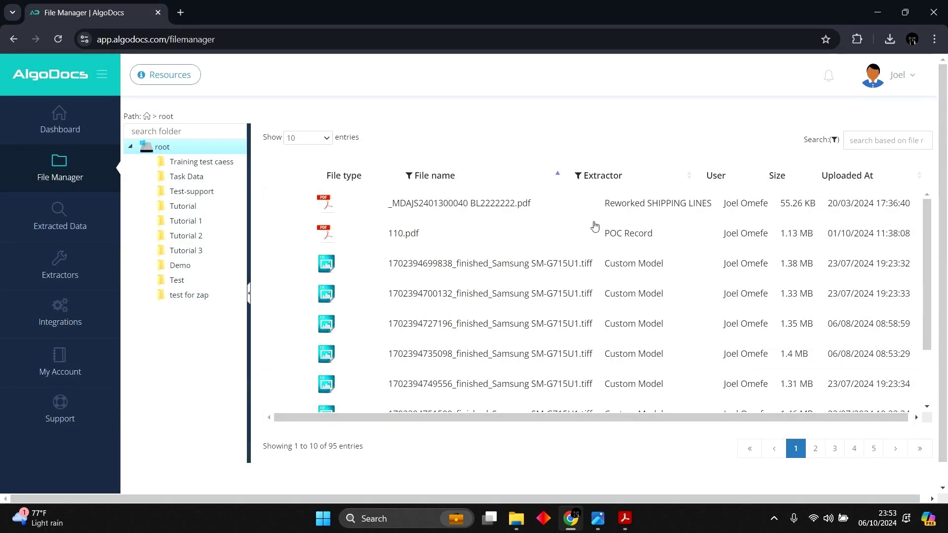
Go to the Extractors list, then view Patient Form.png in Photos and the invoice PDF in Acrobat
left_click(86, 279)
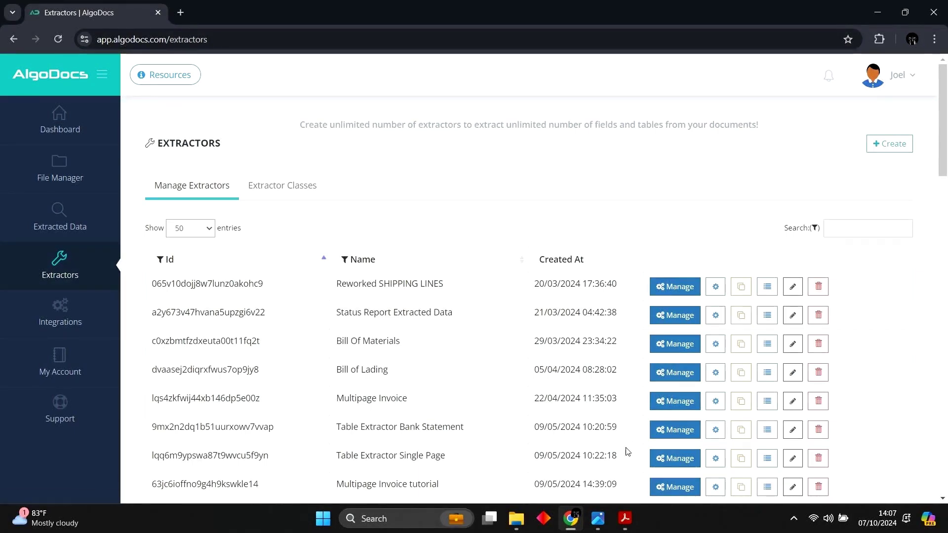
left_click(597, 518)
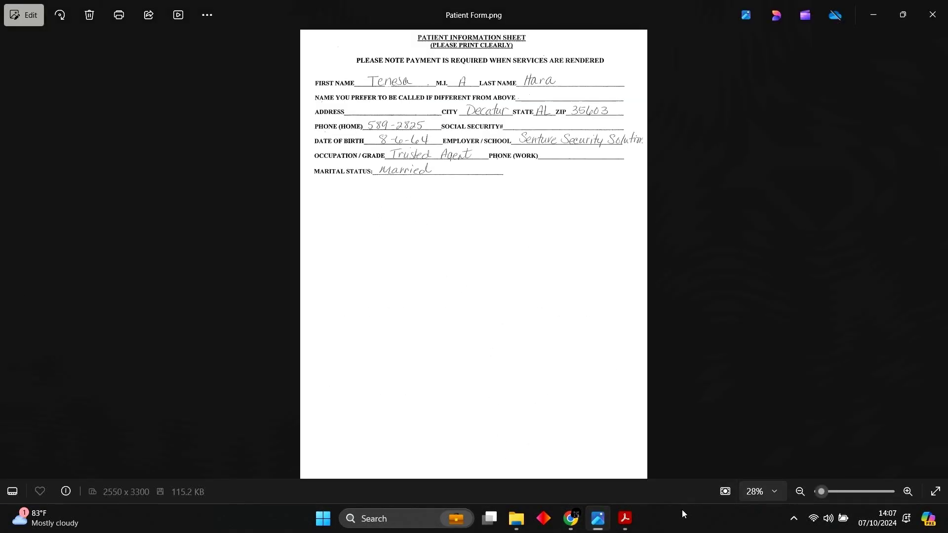
left_click(626, 518)
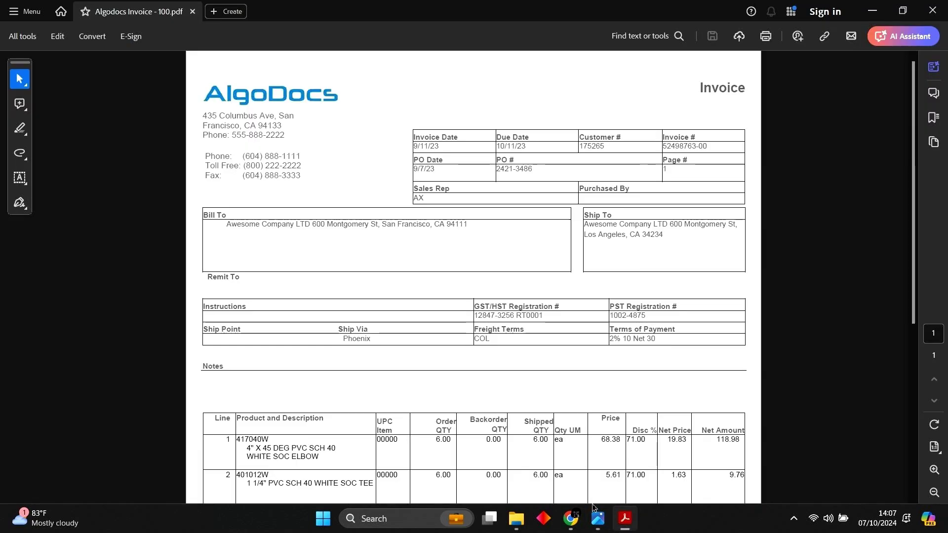
Create a custom extractor named 'AlgoDocs Invoice' with Algodocs Invoice - 100.pdf as its sample
left_click(571, 518)
left_click(881, 155)
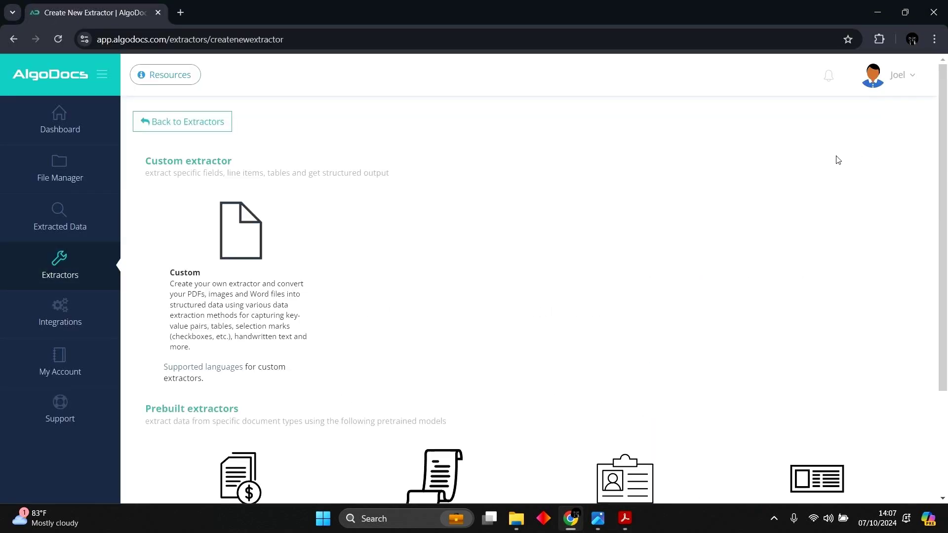
left_click(268, 266)
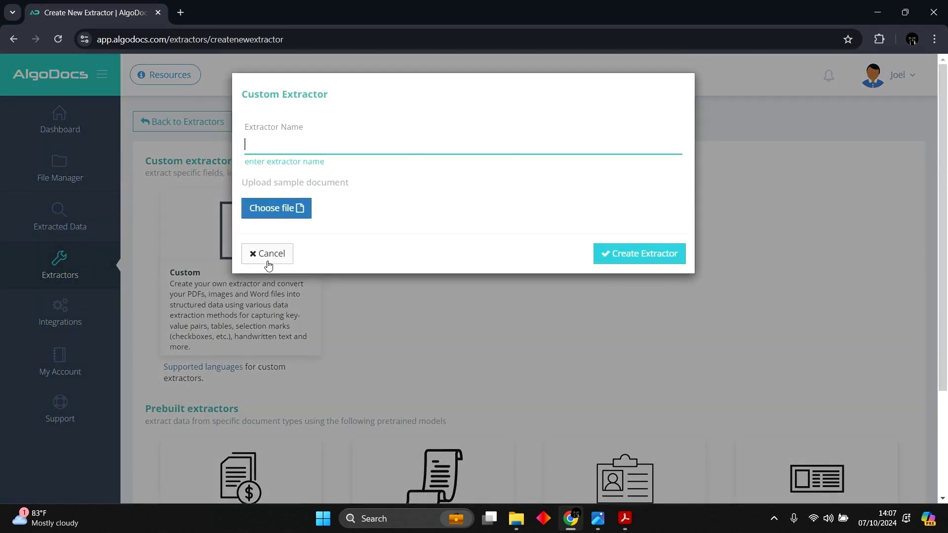
type("AlgoDocs ")
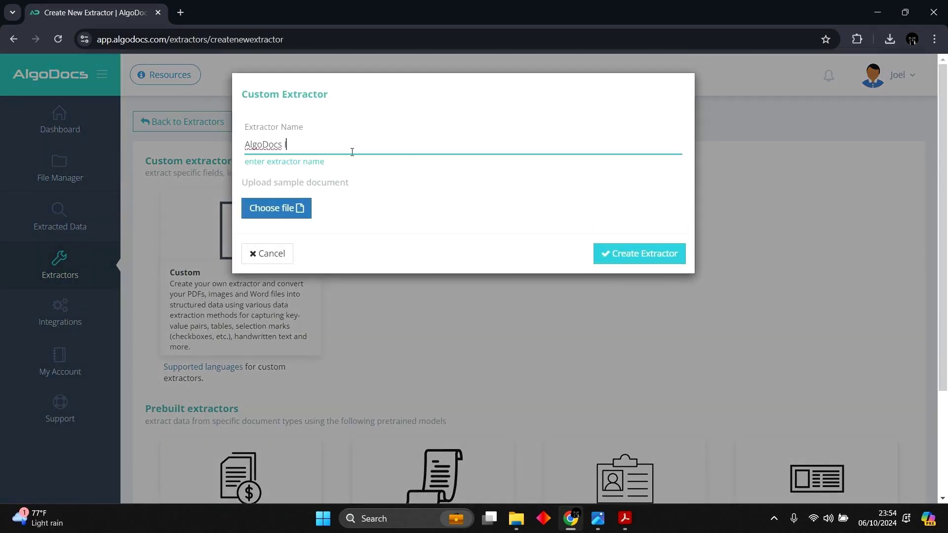
type("Invoice")
left_click(294, 208)
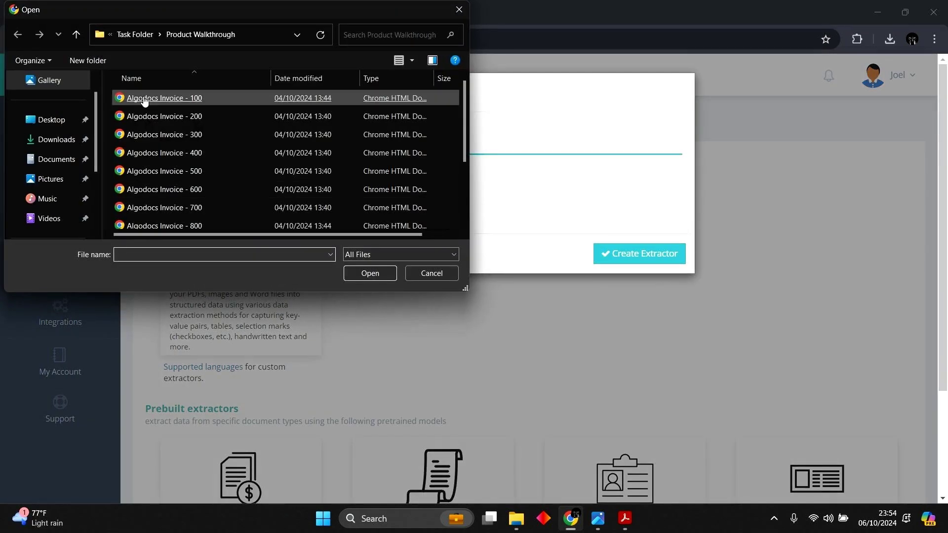
double_click(140, 98)
left_click(645, 255)
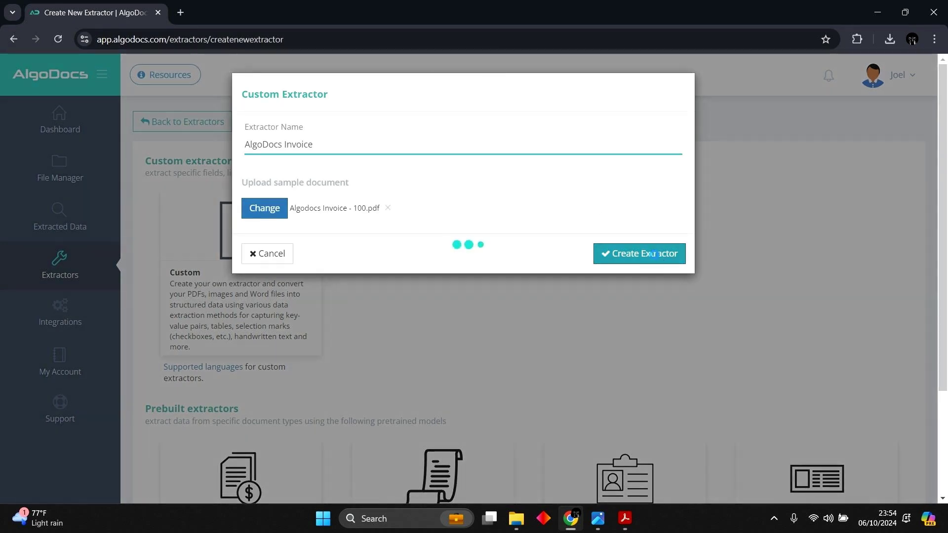
scroll(642, 276, "down", 20)
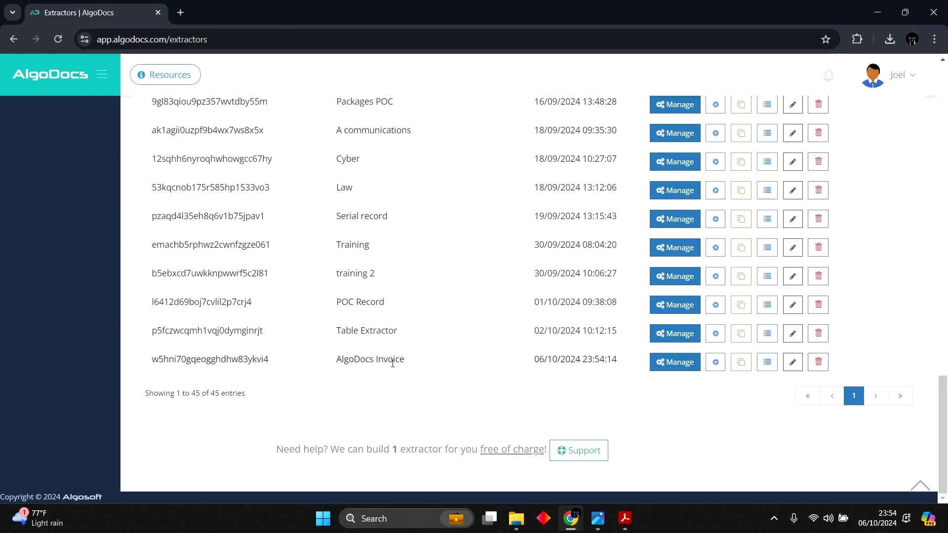
Open the AlgoDocs Invoice extractor, add a new model and choose Custom Model extraction
left_click(666, 368)
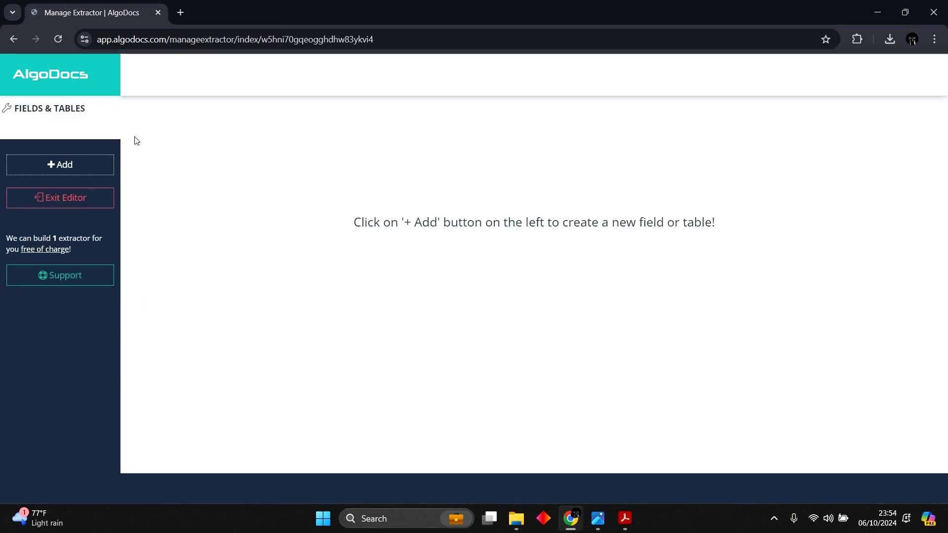
left_click(85, 174)
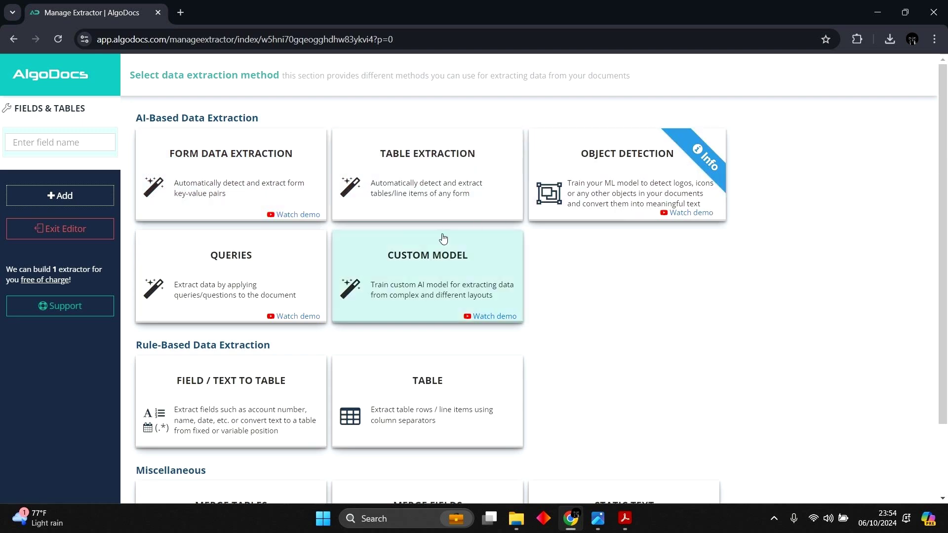
left_click(412, 272)
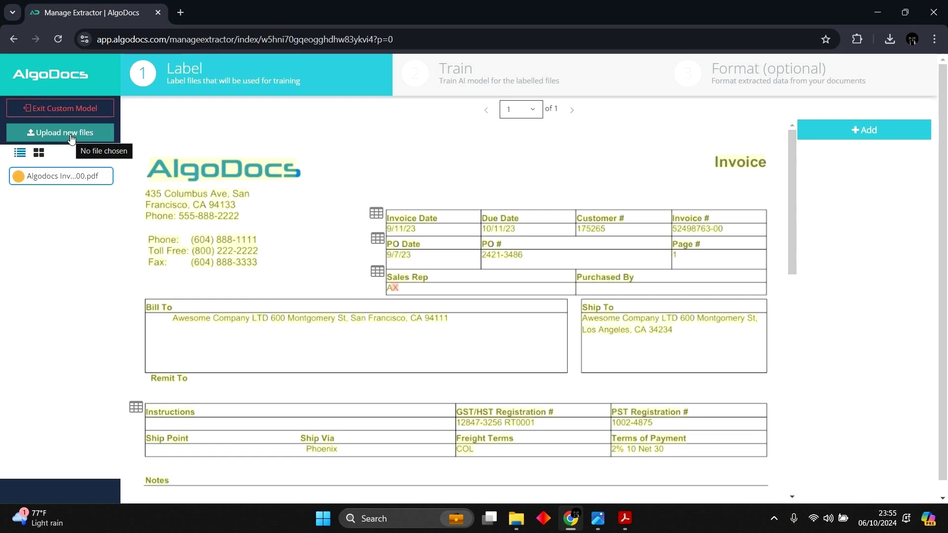
Upload all the remaining invoice PDFs in the folder as additional training files
left_click(71, 134)
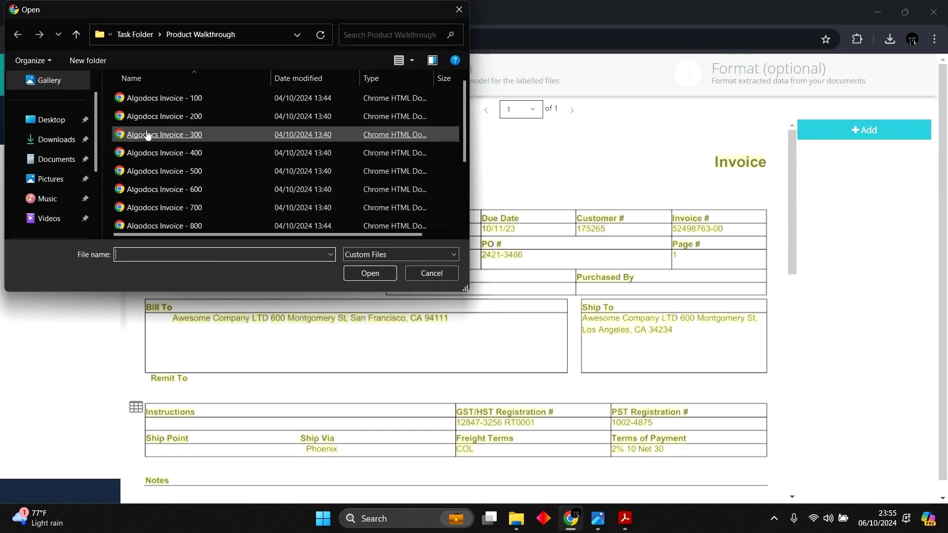
key("ctrl+a")
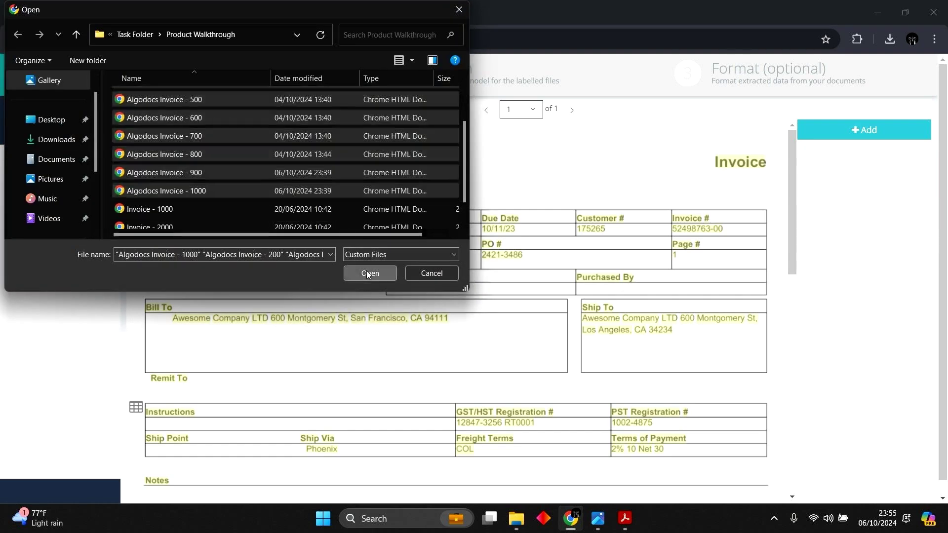
left_click(370, 273)
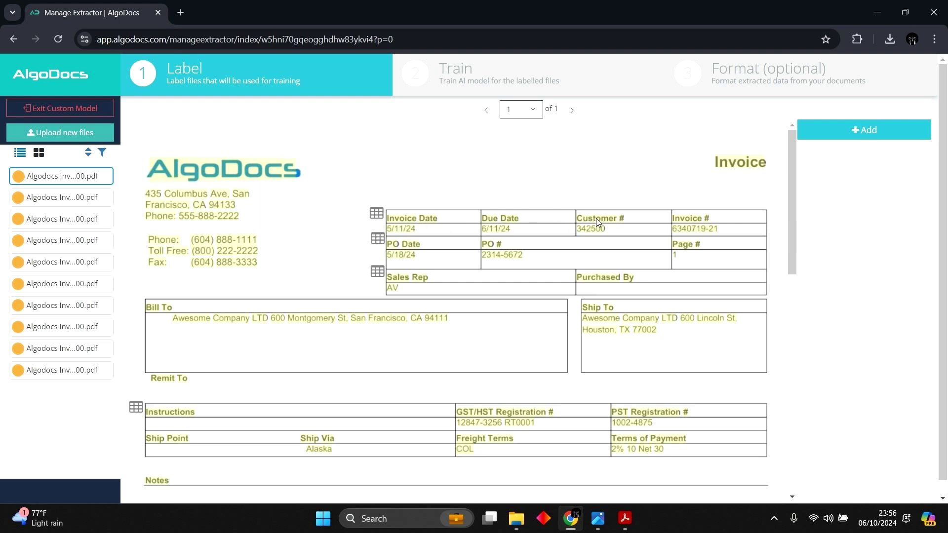
Add the Invoice date and Customer # field labels to the extractor
left_click(847, 138)
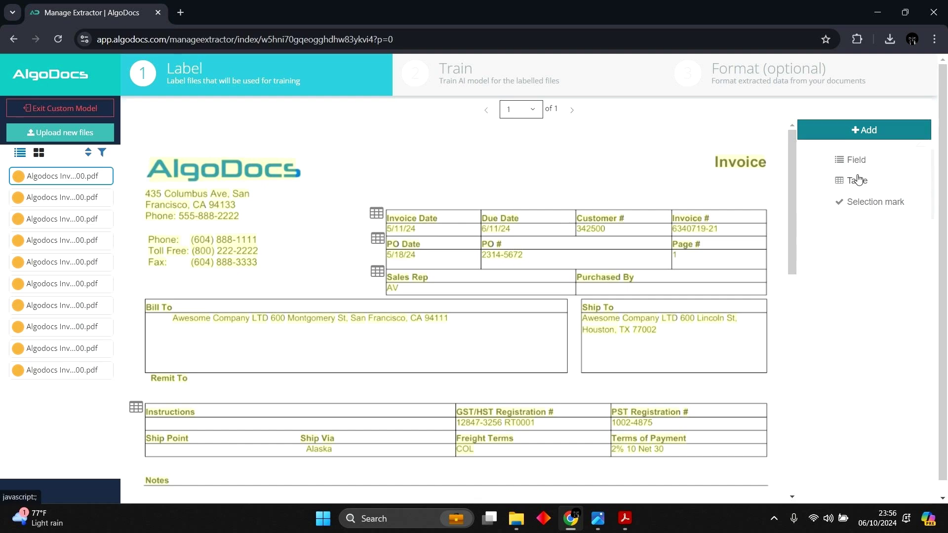
left_click(875, 161)
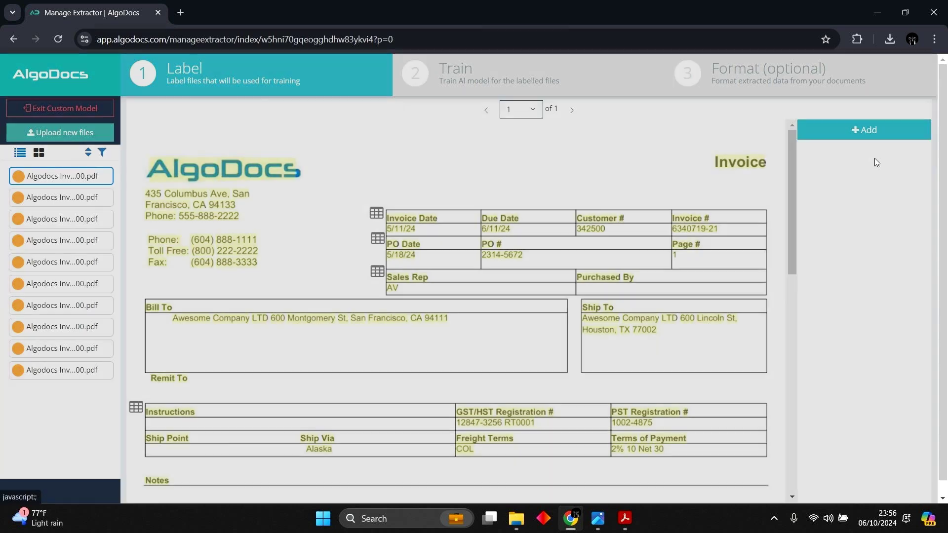
type("Invoice date")
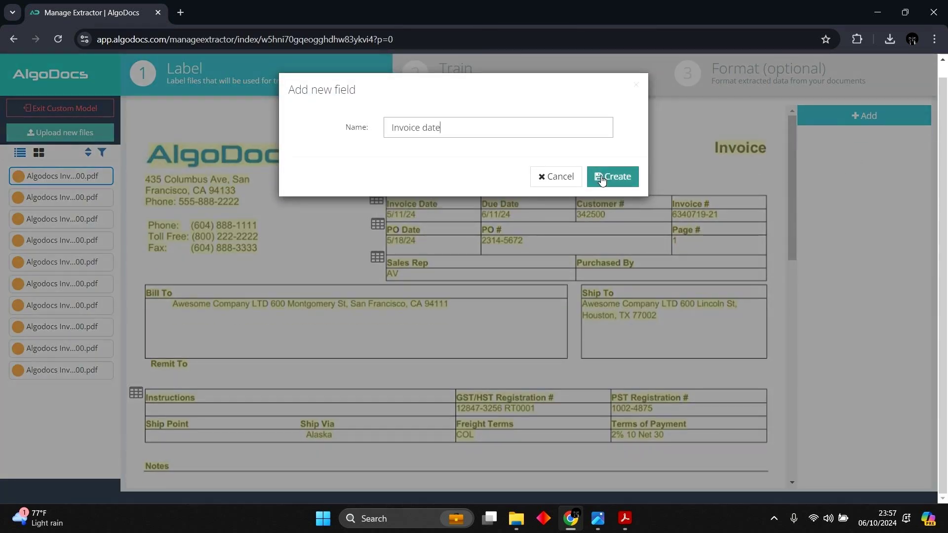
left_click(602, 178)
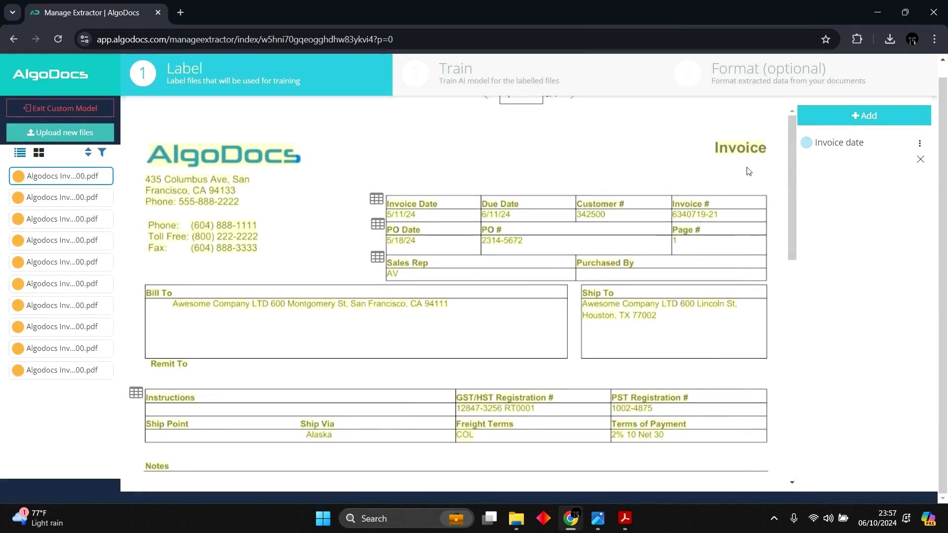
left_click(838, 126)
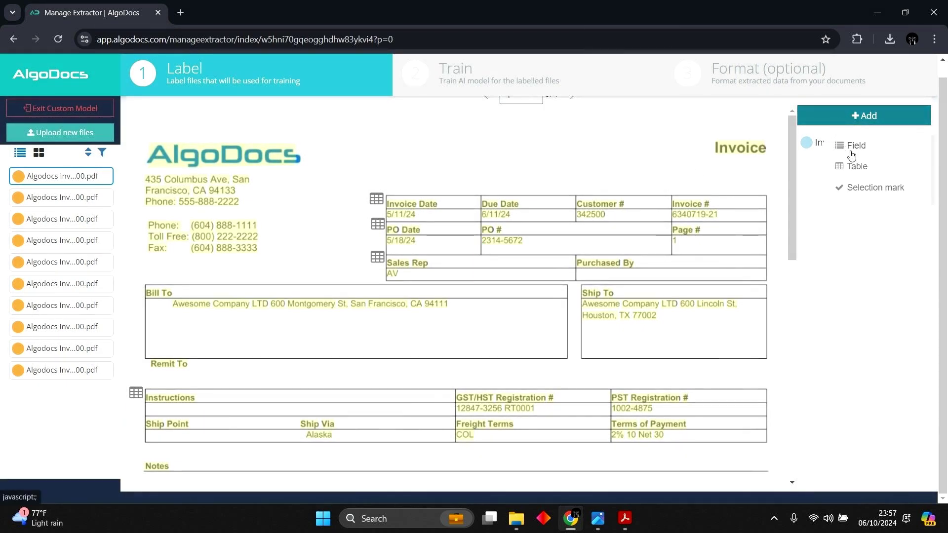
left_click(847, 145)
type("Customer #")
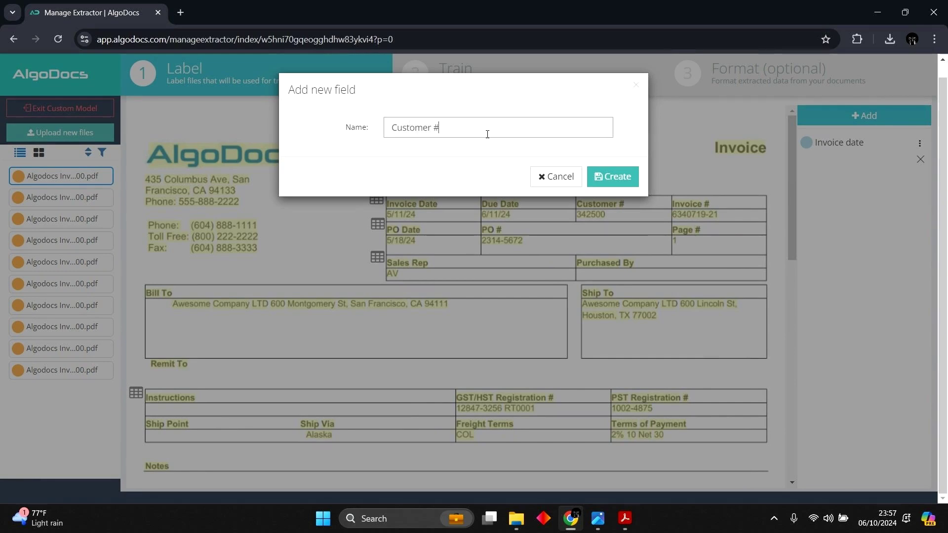
left_click(613, 182)
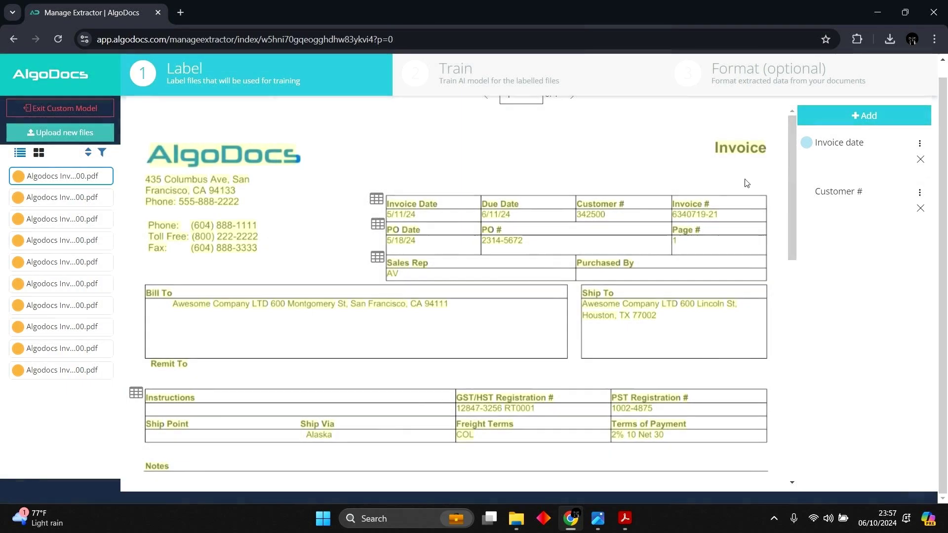
Add an 11-column table label named Table, with headers from Line through Net Amount
scroll(611, 272, "down", 1)
scroll(611, 272, "down", 2)
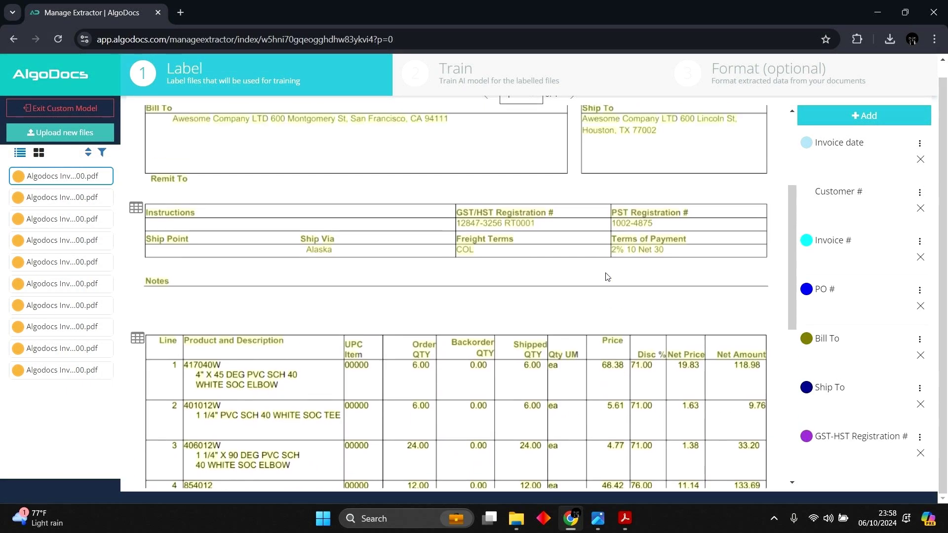
left_click(874, 126)
left_click(869, 163)
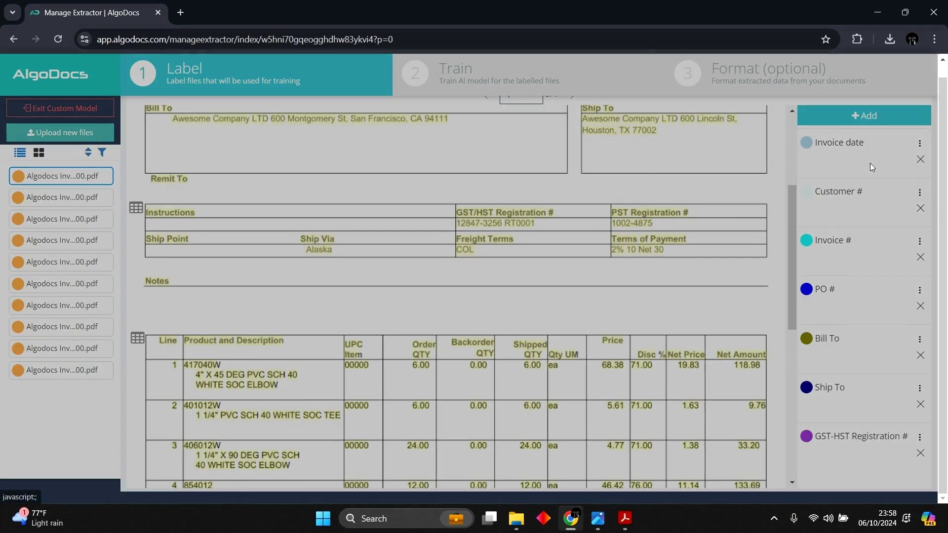
type("Table")
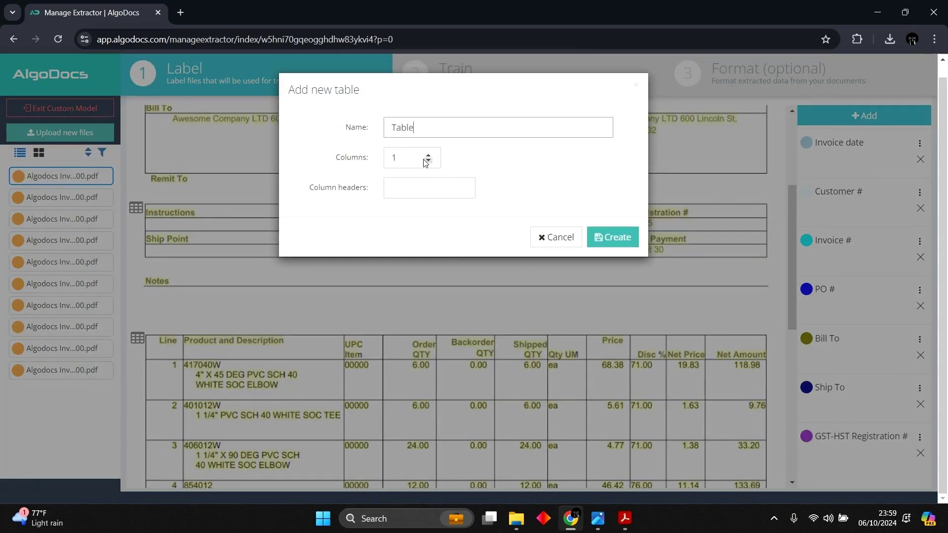
left_click(412, 165)
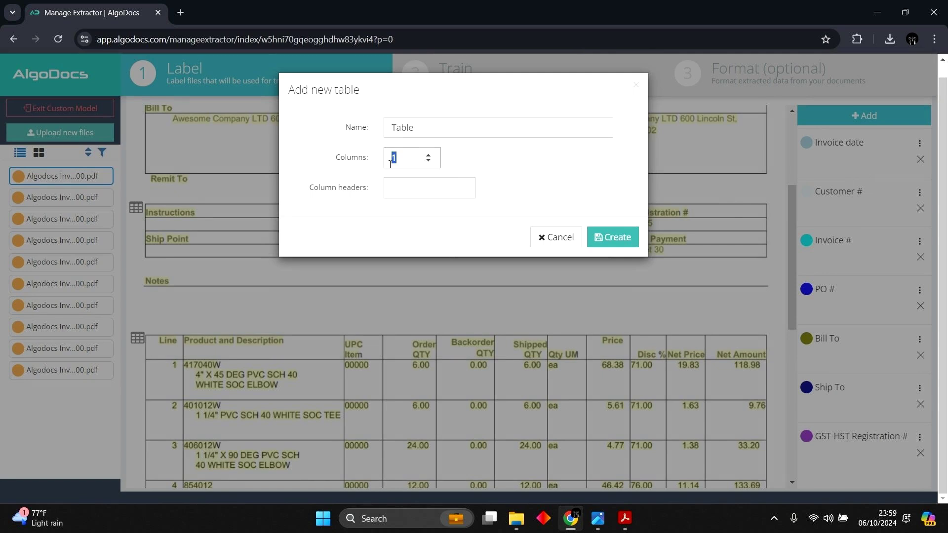
type("1")
left_click(422, 186)
type("Li")
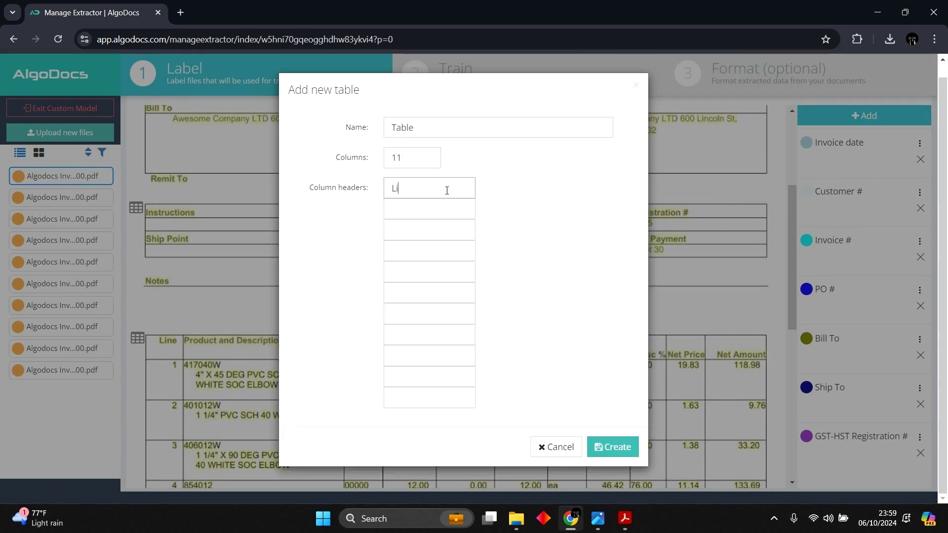
type("ne")
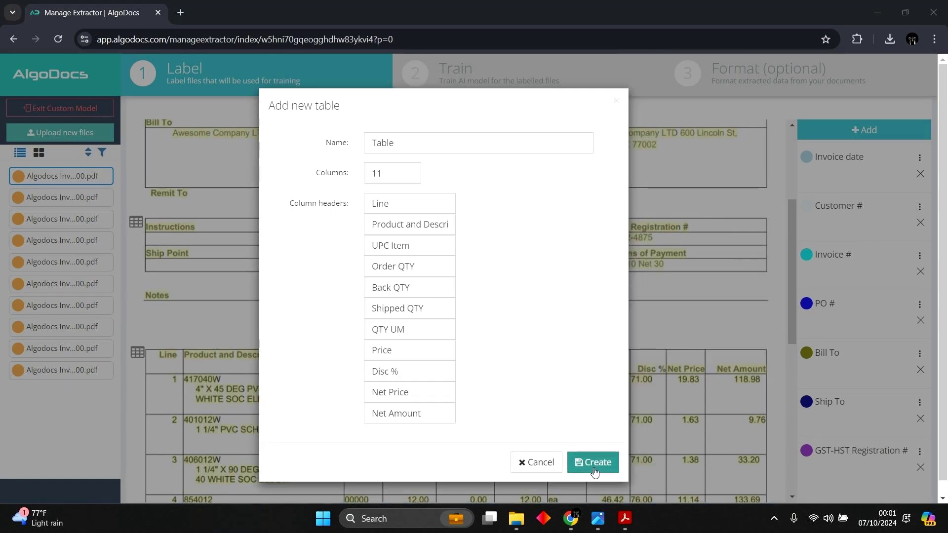
left_click(594, 459)
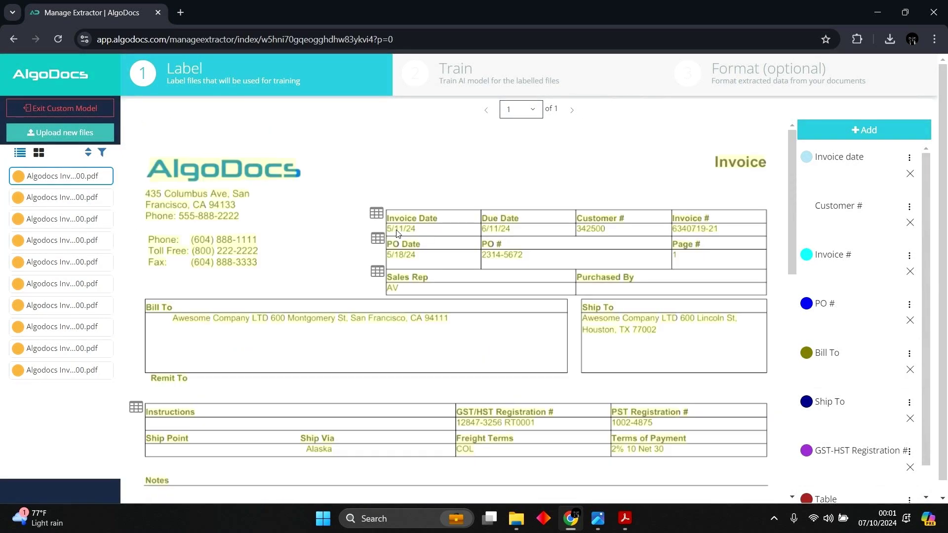
Label Invoice date 5/11/24, Customer # 342500, Invoice # 6340719-21 and PO # 2314-5672 on the first invoice
left_click(397, 233)
left_click(383, 279)
left_click(585, 227)
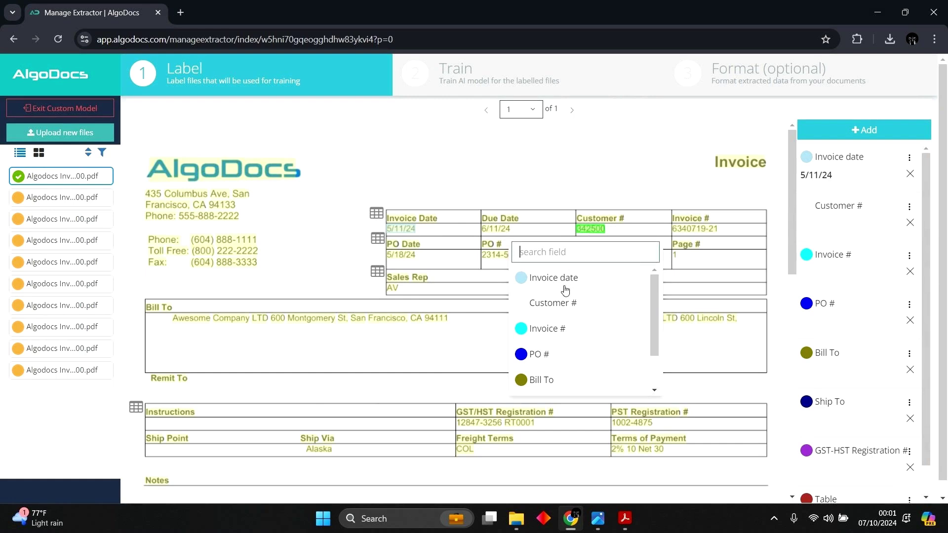
left_click(558, 300)
left_click(678, 229)
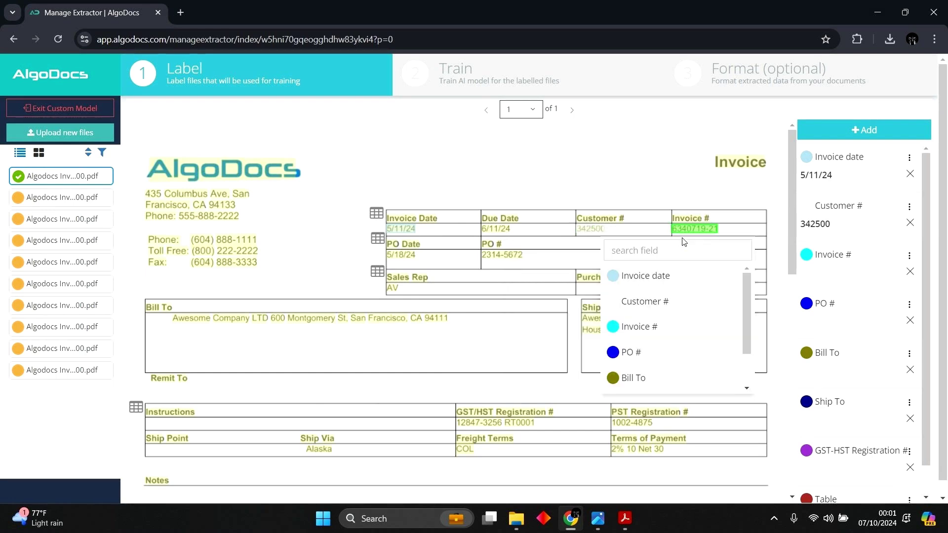
left_click(642, 327)
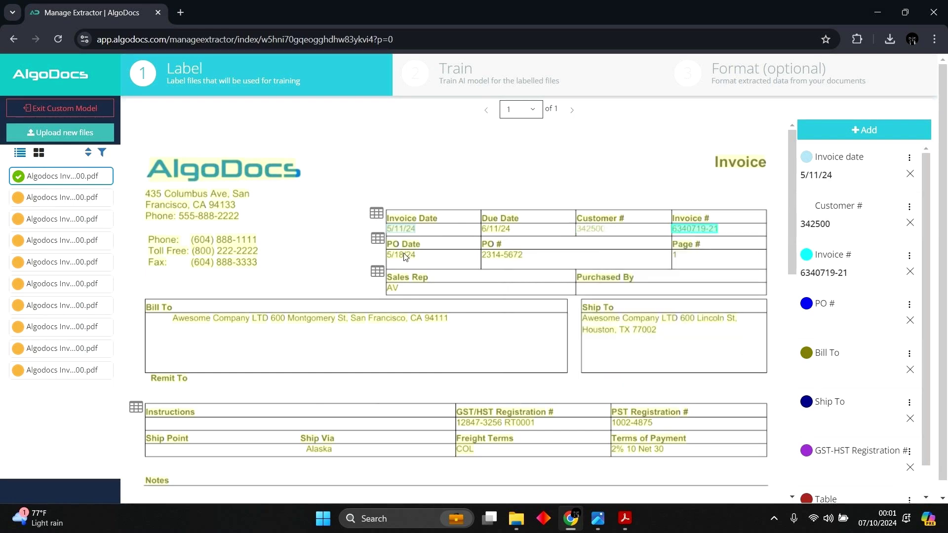
left_click(503, 255)
left_click(459, 383)
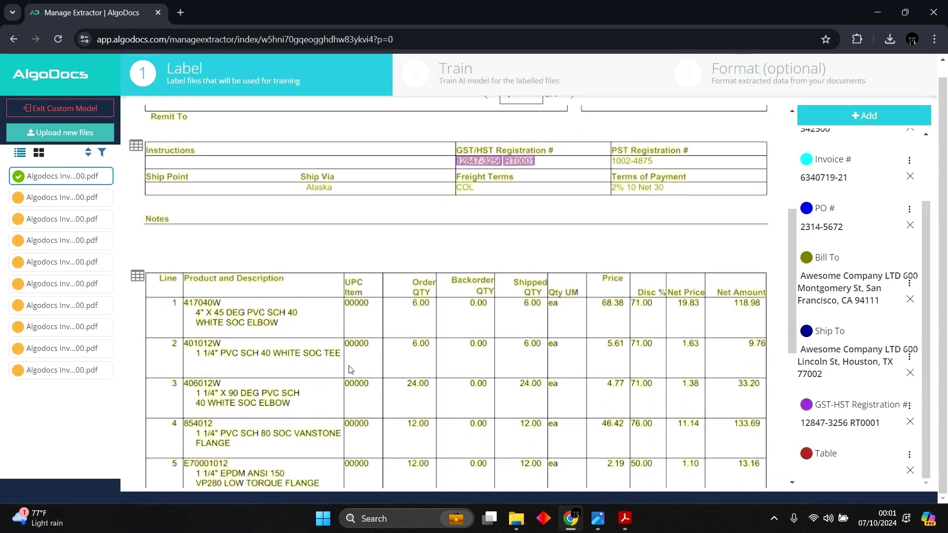
scroll(350, 370, "down", 1)
scroll(147, 235, "down", 1)
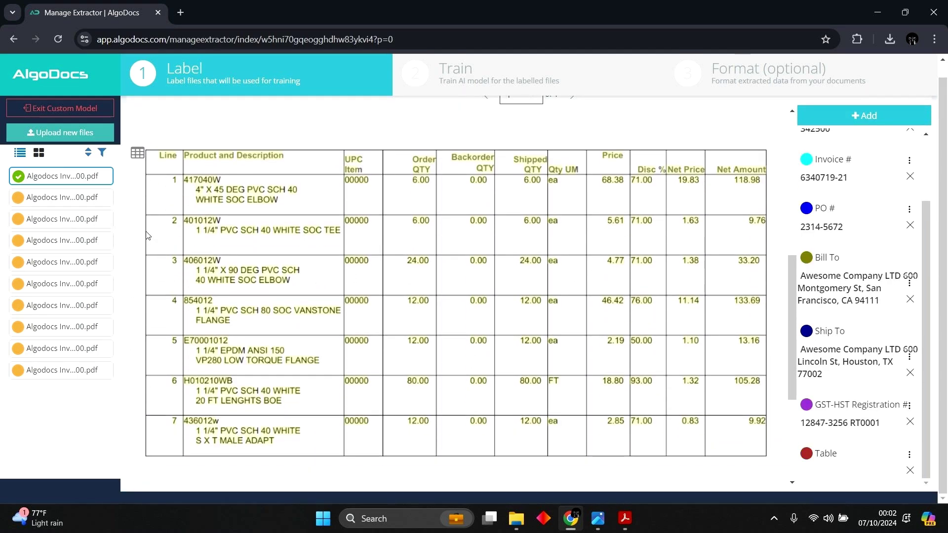
Auto-label the first invoice's line-item rows into the Table label, overwriting its existing data
left_click(138, 153)
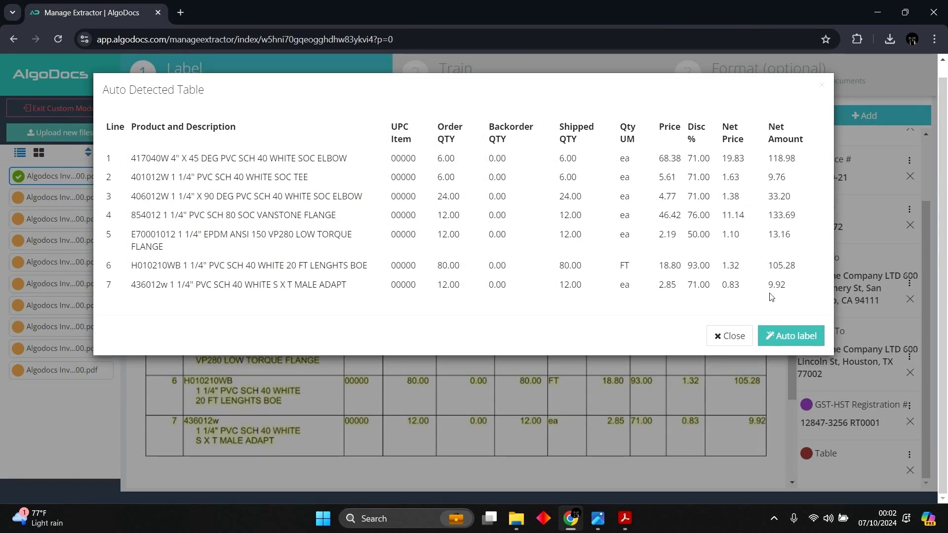
left_click(790, 335)
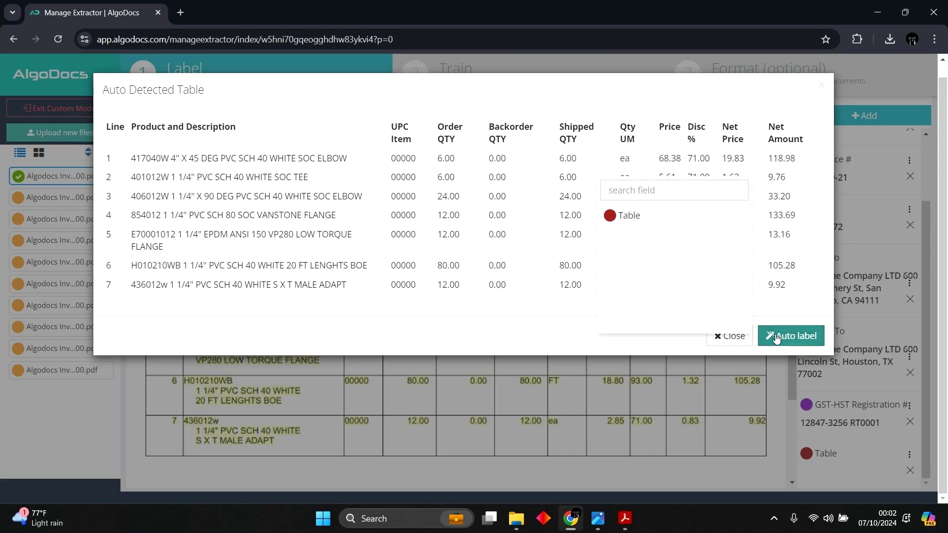
left_click(626, 216)
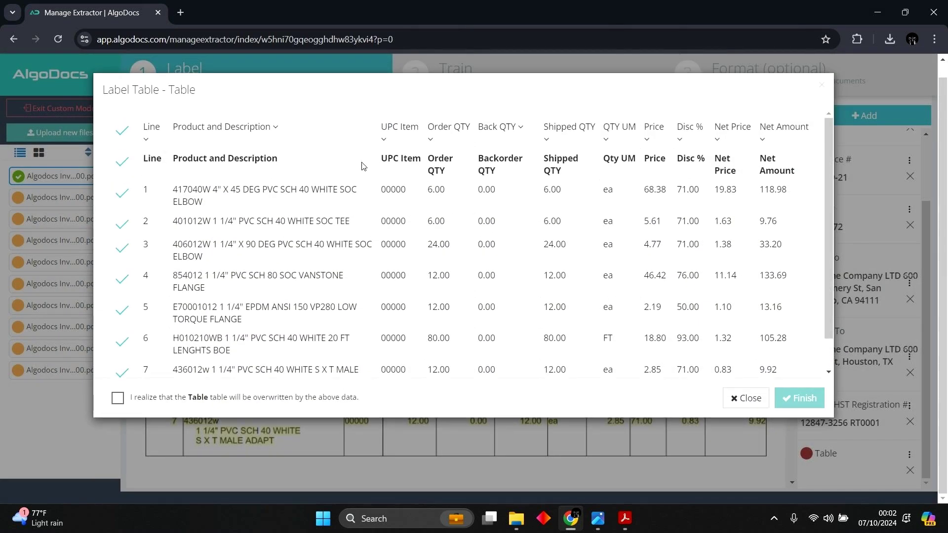
scroll(362, 167, "down", 1)
scroll(361, 172, "up", 1)
scroll(360, 181, "down", 1)
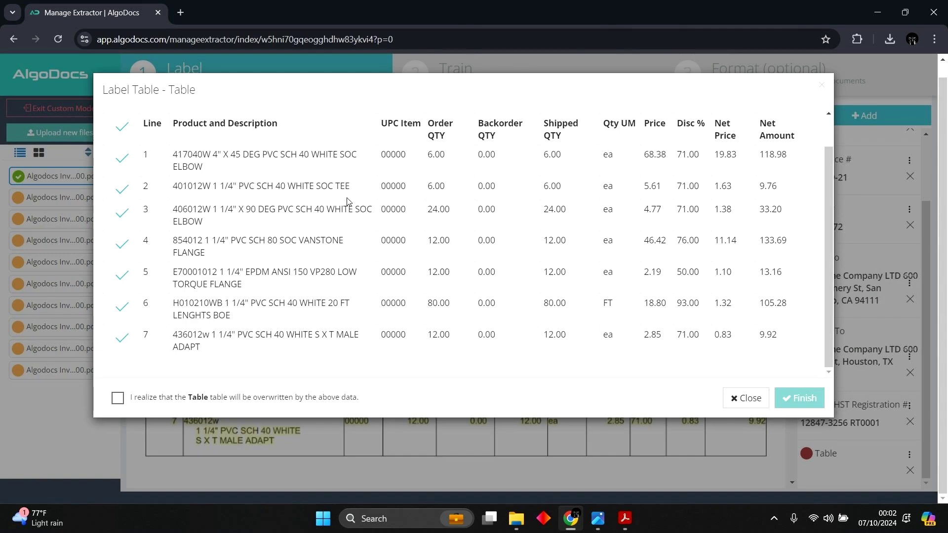
left_click(146, 399)
left_click(795, 409)
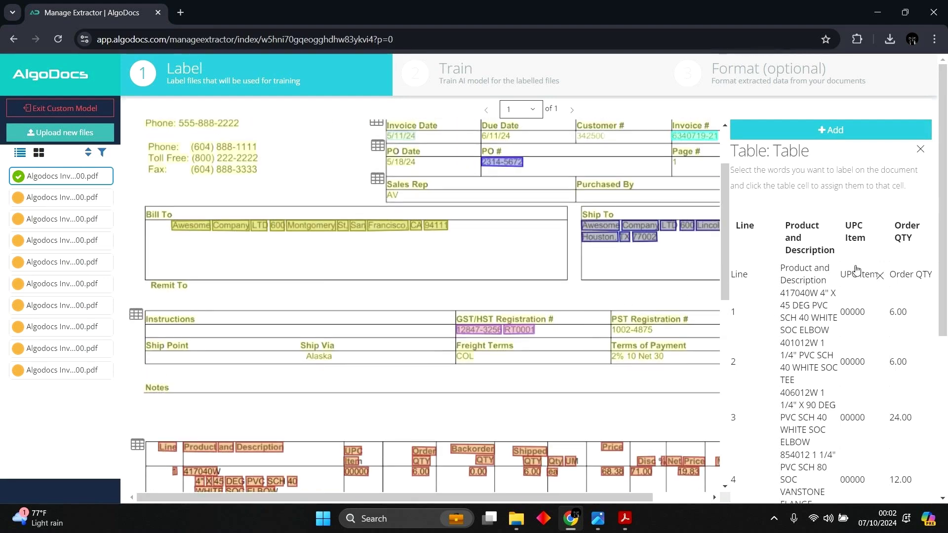
Close the table cell details and review the second invoice's labels before moving on to training
scroll(714, 206, "up", 2)
left_click(920, 149)
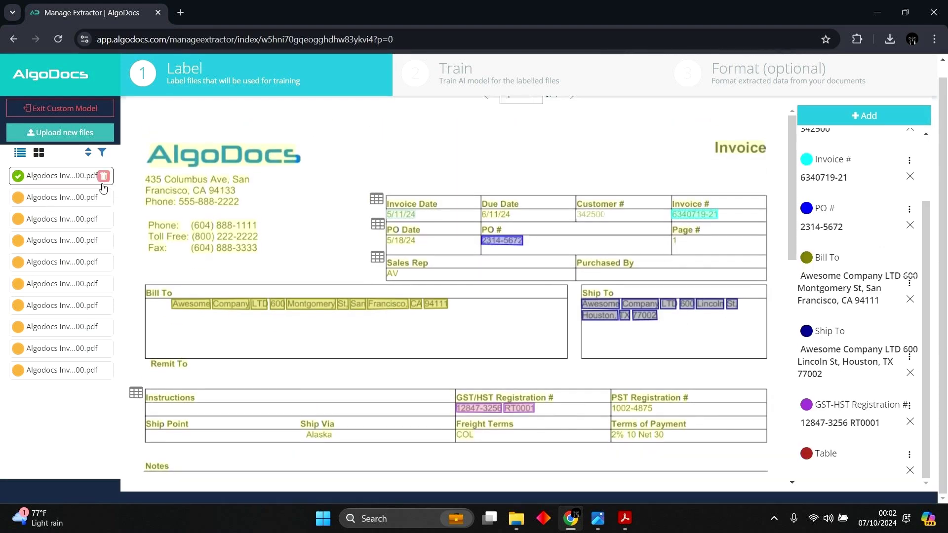
left_click(69, 200)
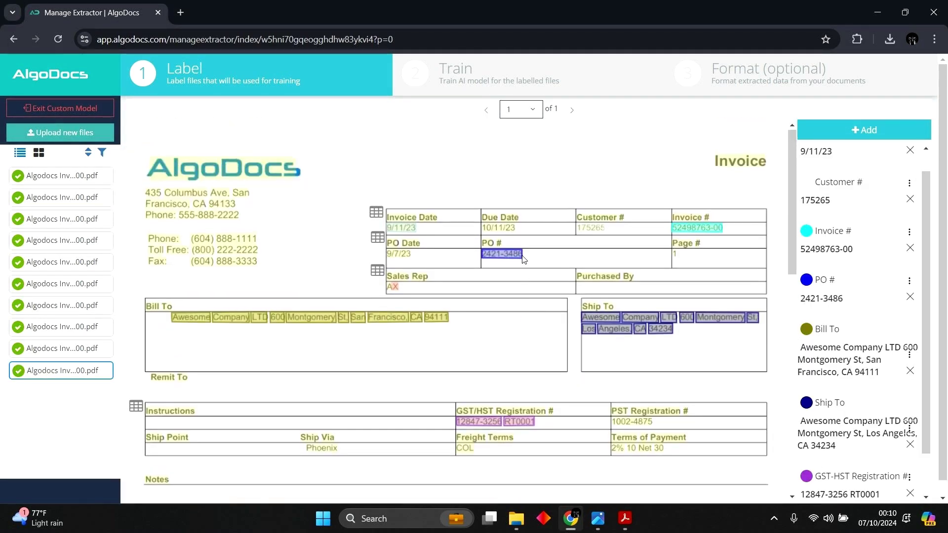
left_click(461, 87)
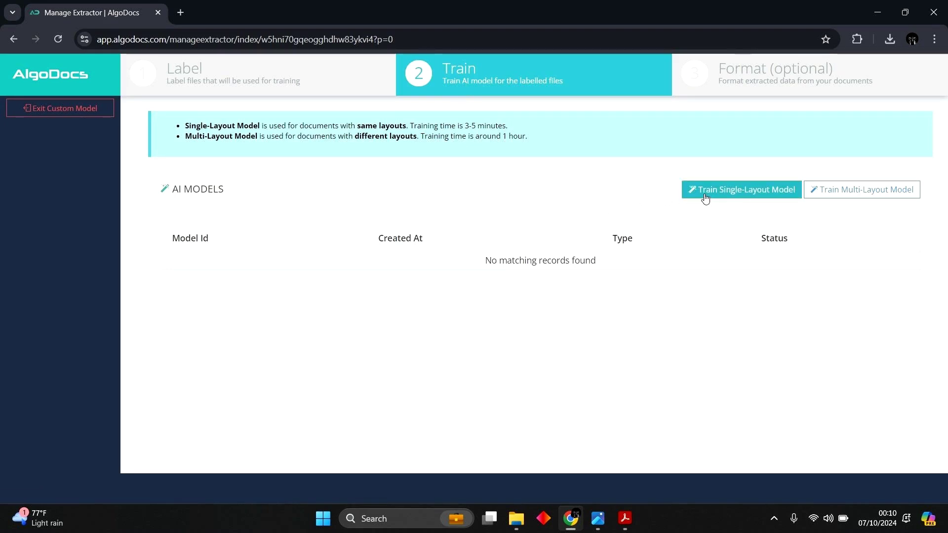
Start a Single-Layout model training for the invoice extractor and confirm it
left_click(763, 199)
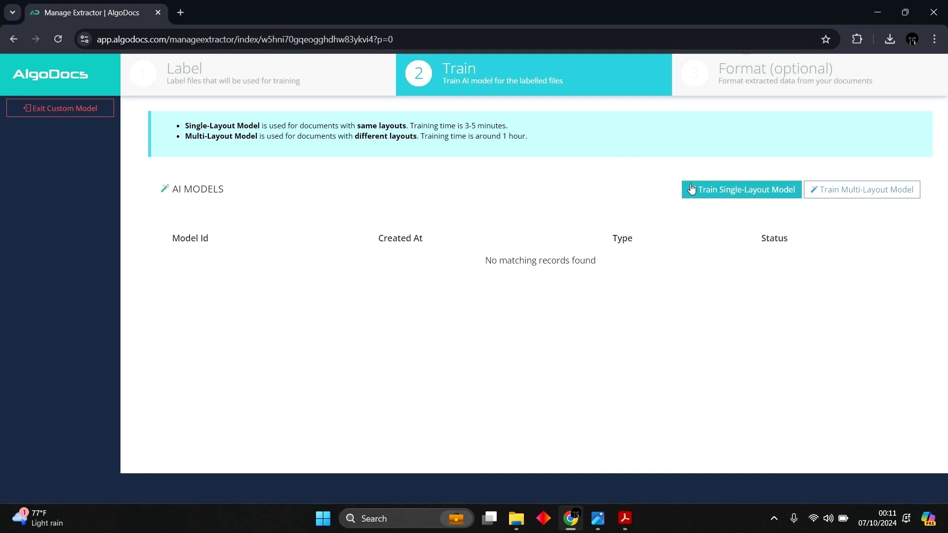
left_click(717, 195)
left_click(446, 339)
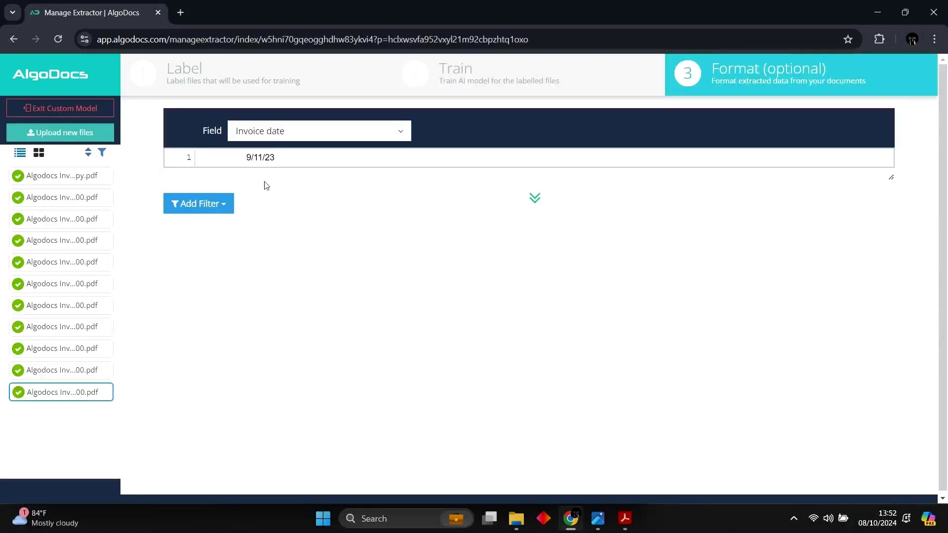
left_click(266, 143)
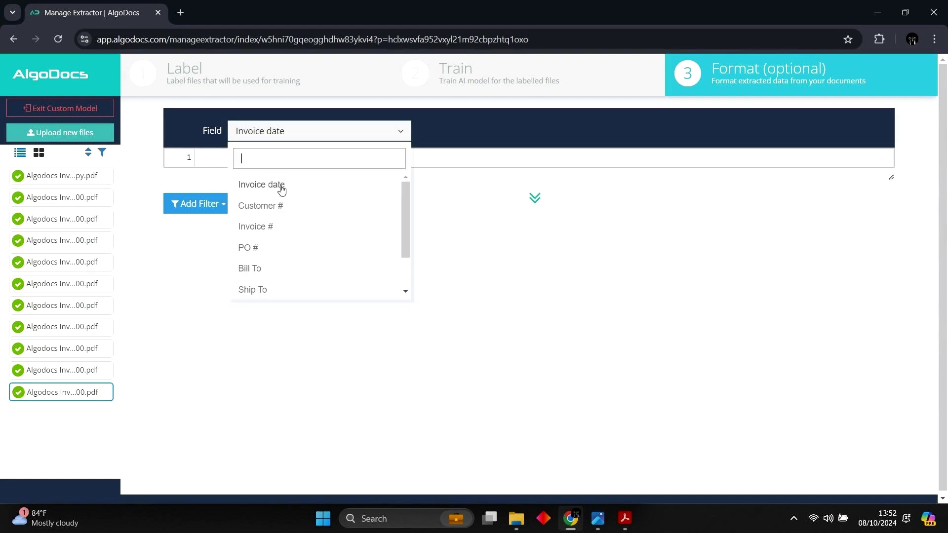
scroll(277, 205, "down", 2)
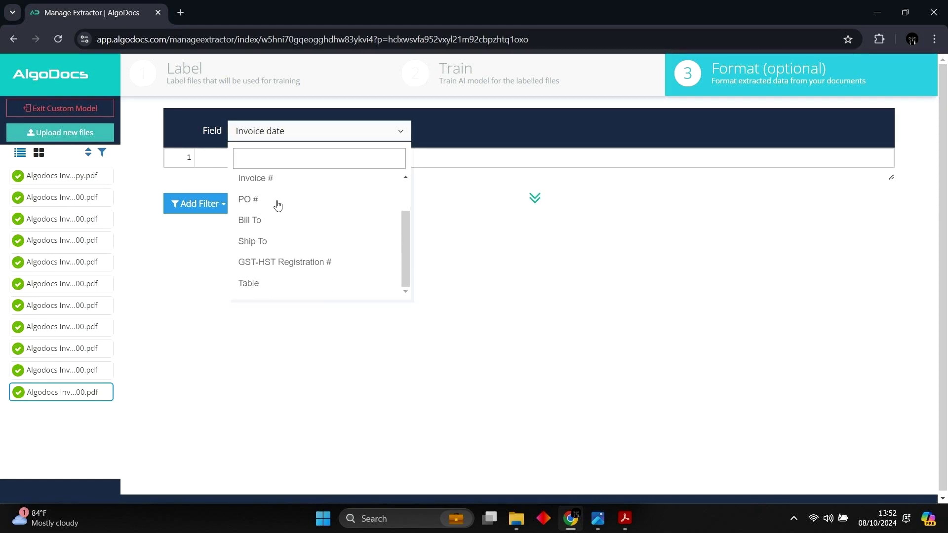
scroll(277, 205, "up", 2)
left_click(211, 149)
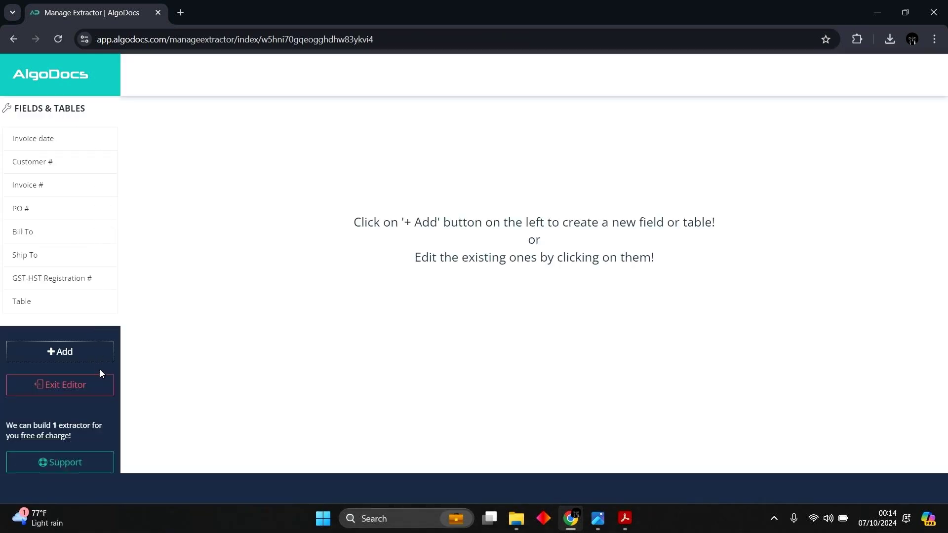
Leave the editor and start a file upload into the Demo folder from File Manager
left_click(89, 384)
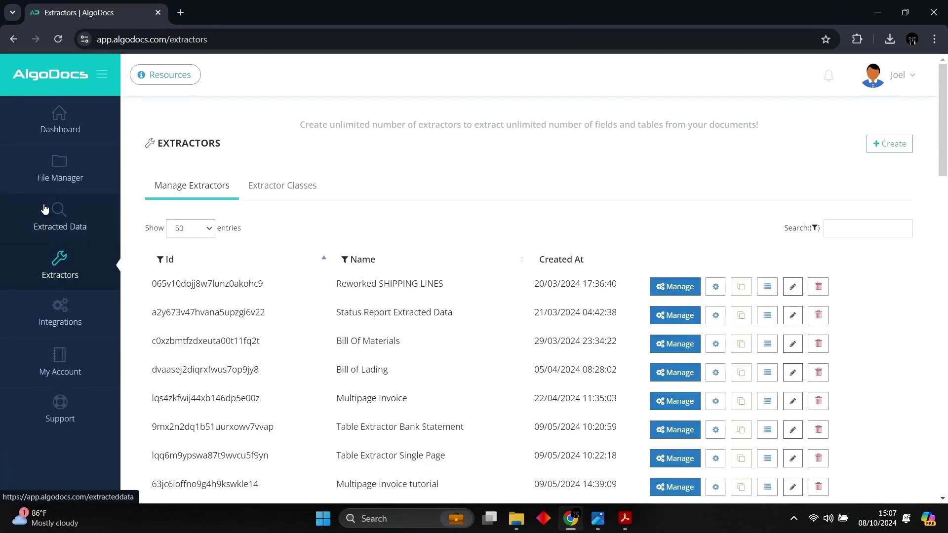
left_click(60, 171)
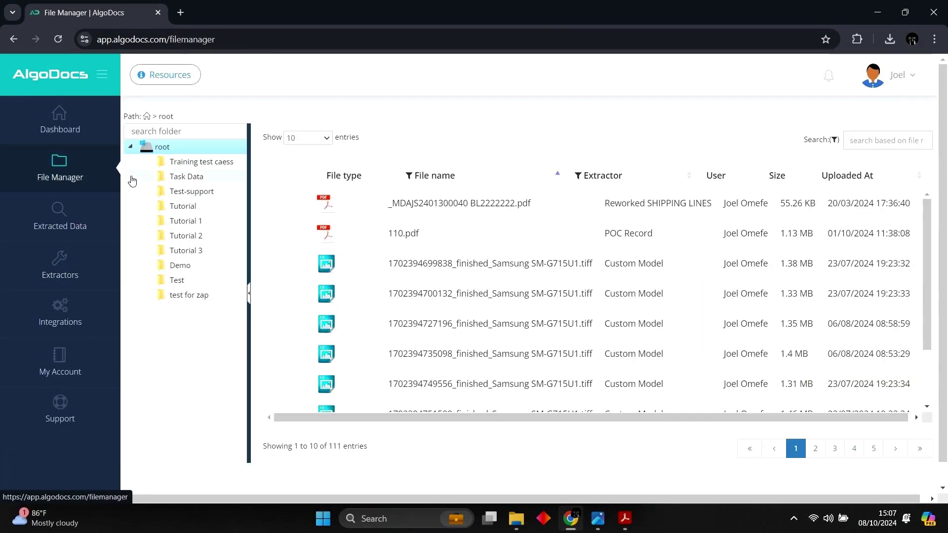
left_click(181, 266)
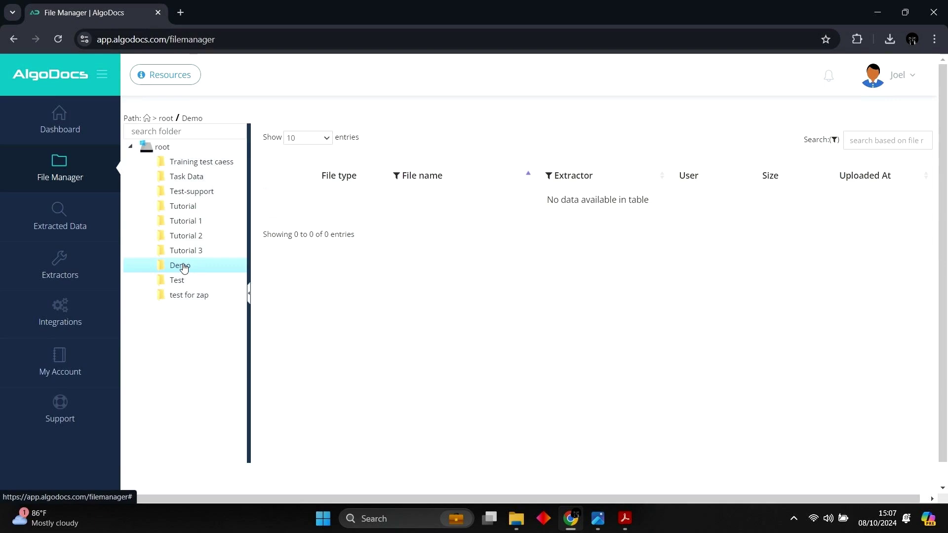
right_click(185, 267)
left_click(199, 275)
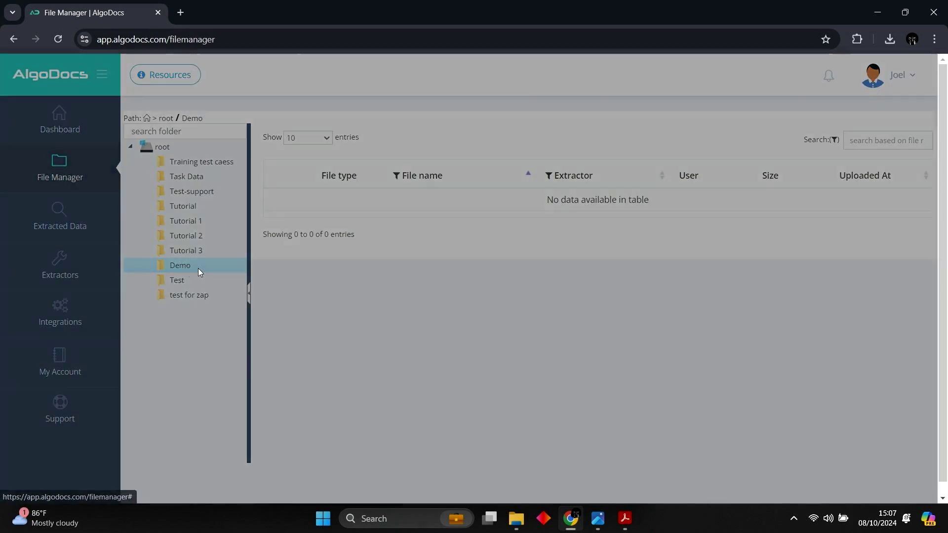
Upload the five invoice PDFs, Test 45 through Test 85, with the AlgoDocs Invoice extractor assigned
left_click(343, 131)
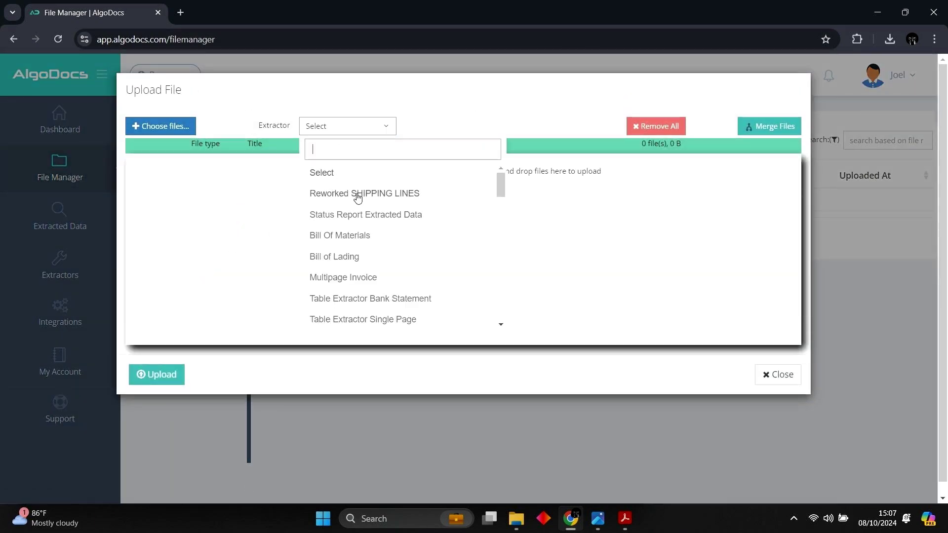
scroll(312, 274, "down", 10)
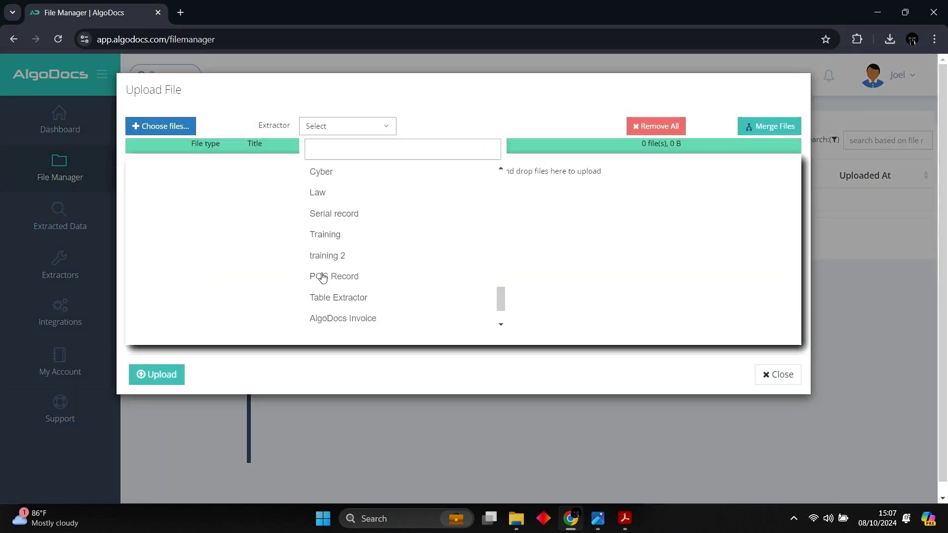
left_click(331, 317)
left_click(161, 126)
left_click(191, 134)
key("ctrl+a")
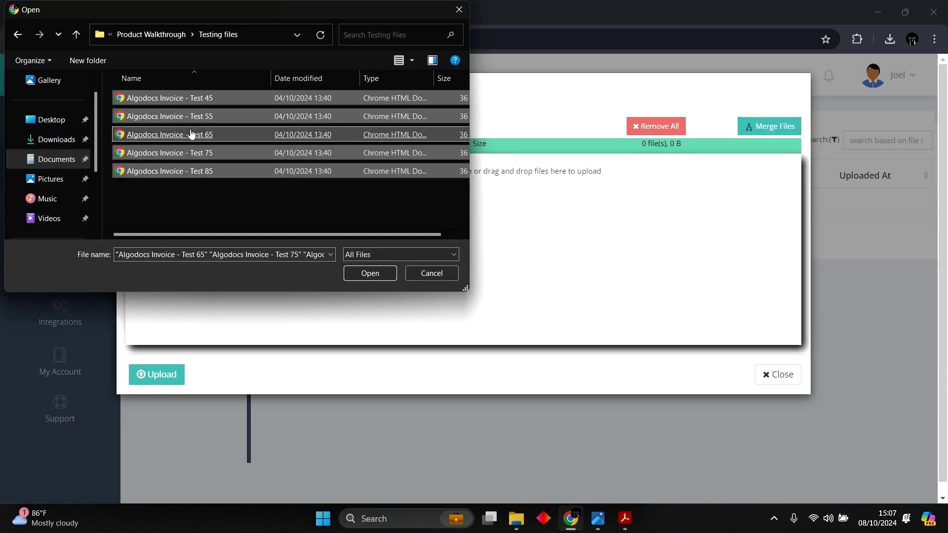
left_click(365, 273)
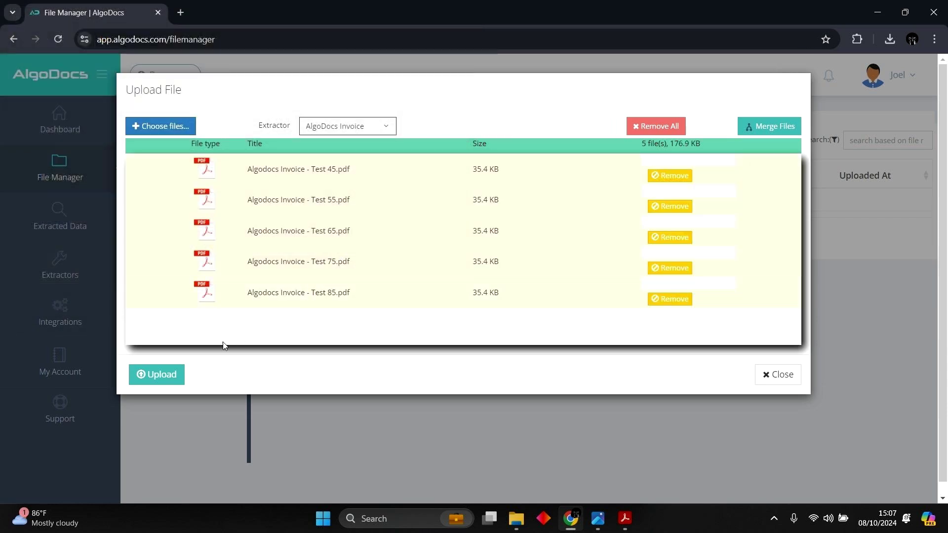
left_click(163, 376)
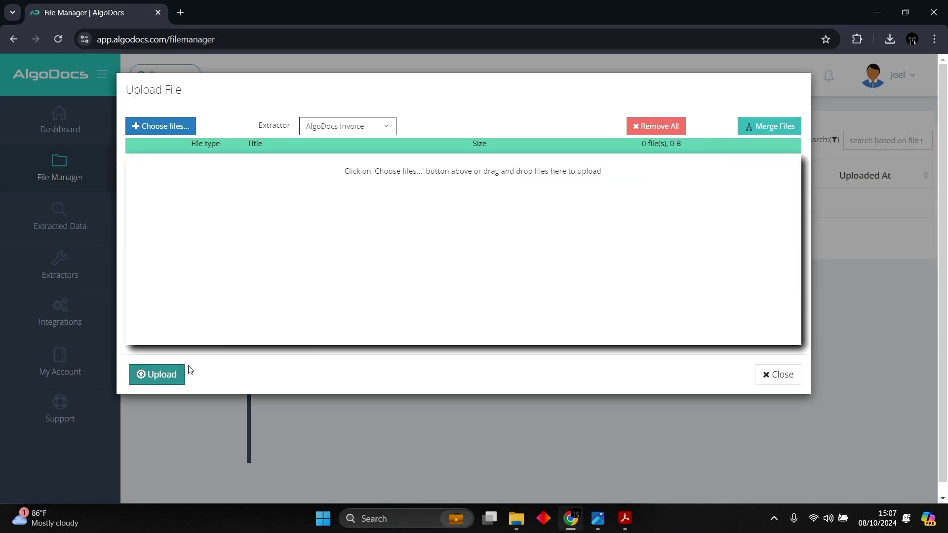
left_click(778, 374)
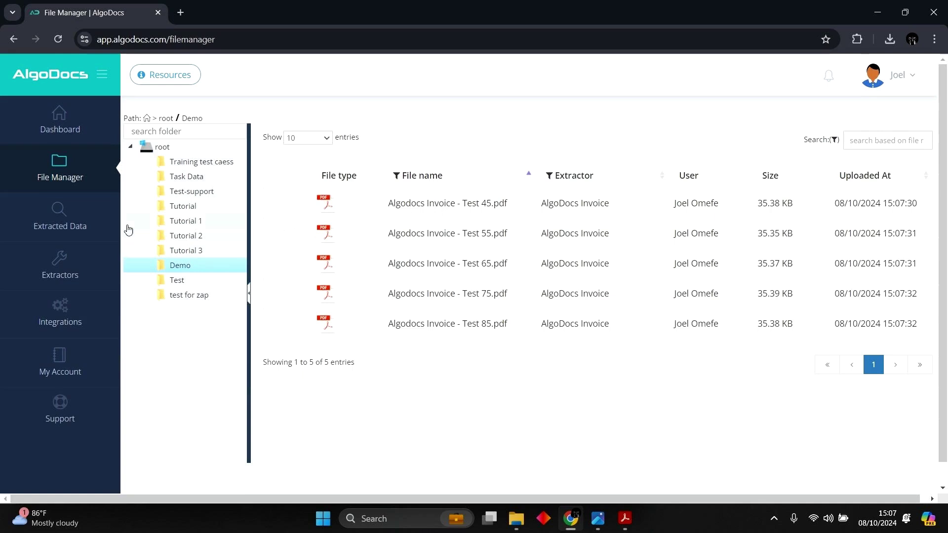
Filter Extracted Data to the Demo folder and AlgoDocs Invoice extractor, then export as Combined Excel
left_click(75, 217)
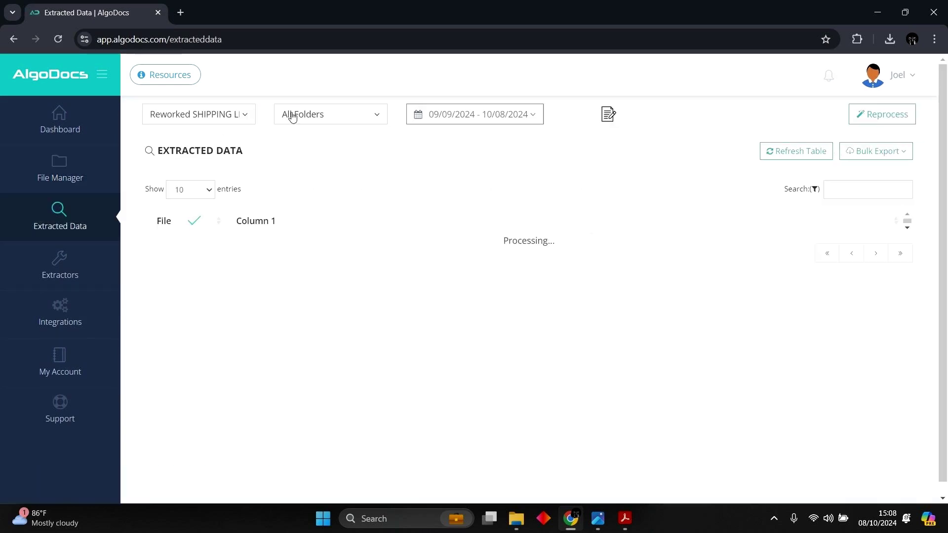
left_click(308, 116)
scroll(315, 207, "down", 3)
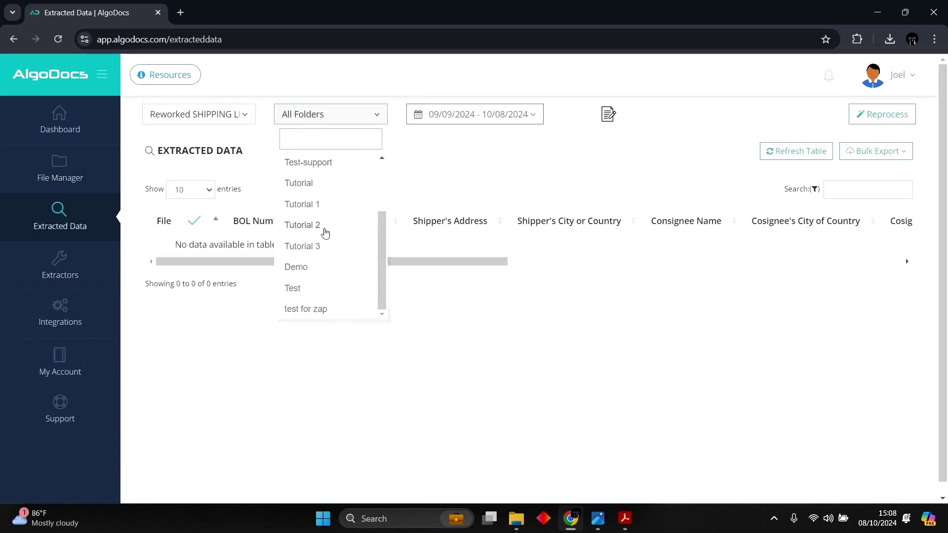
left_click(310, 258)
scroll(310, 256, "up", 1)
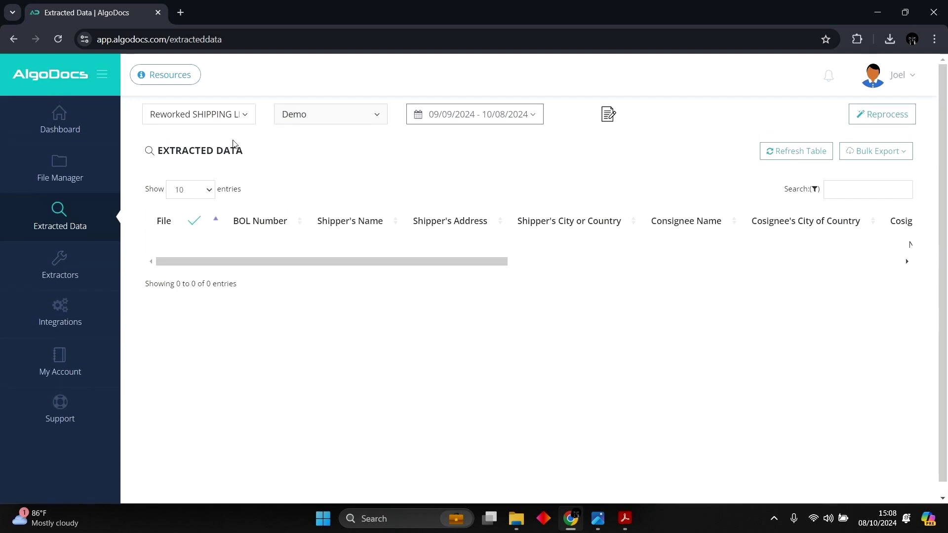
left_click(220, 102)
scroll(176, 311, "down", 5)
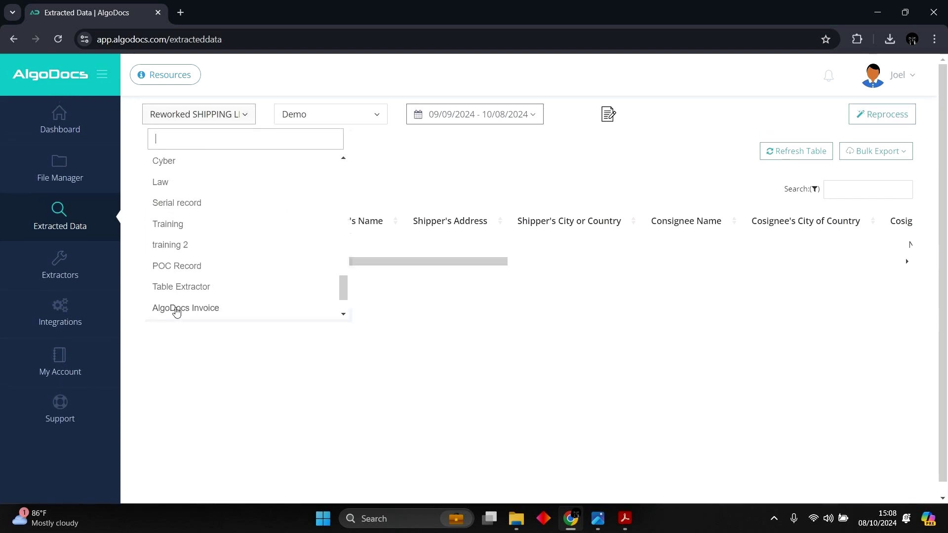
left_click(177, 309)
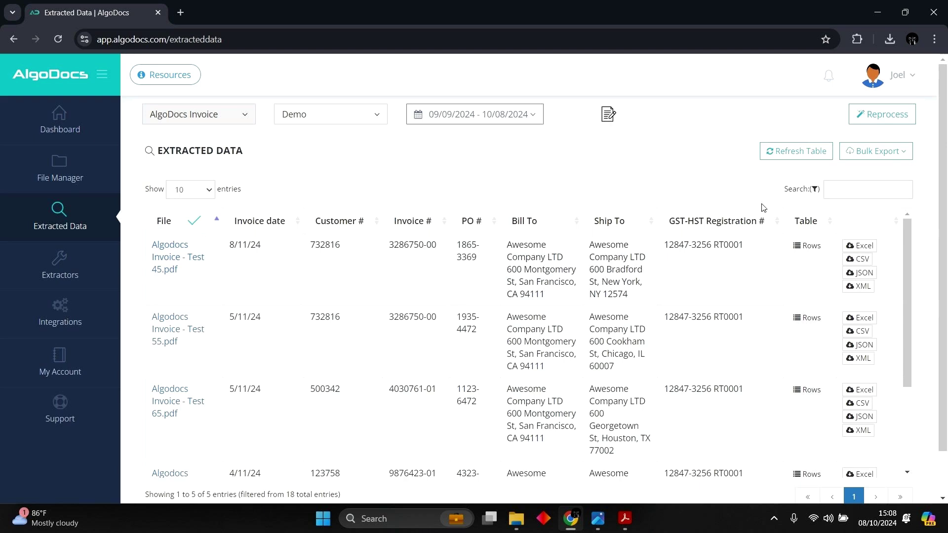
left_click(875, 154)
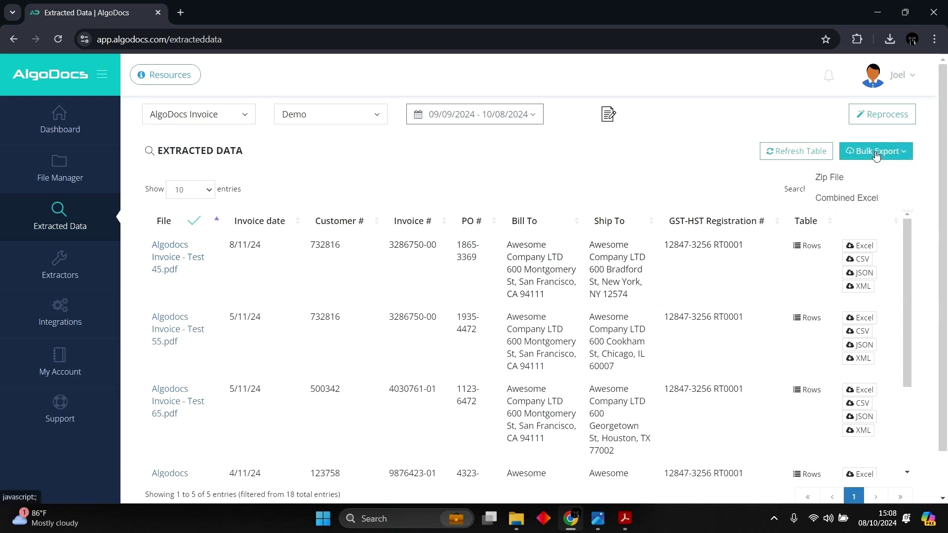
left_click(865, 197)
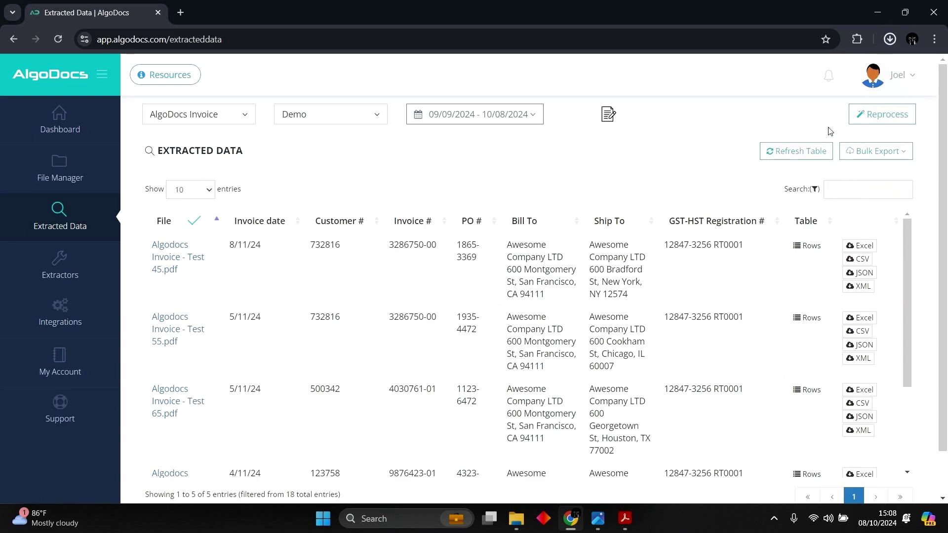
Review the invoice fields and line items in the exported Excel workbook, then return to AlgoDocs
left_click(805, 81)
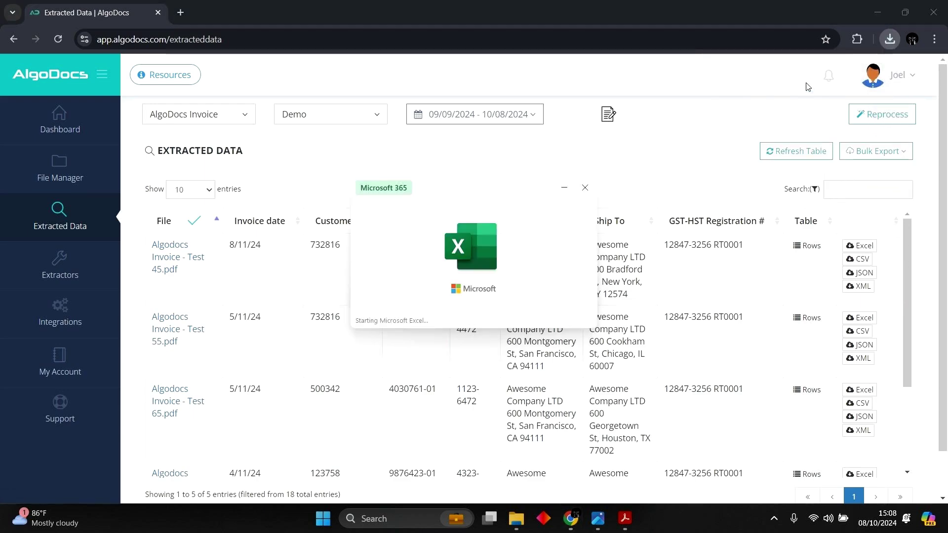
scroll(375, 133, "down", 14)
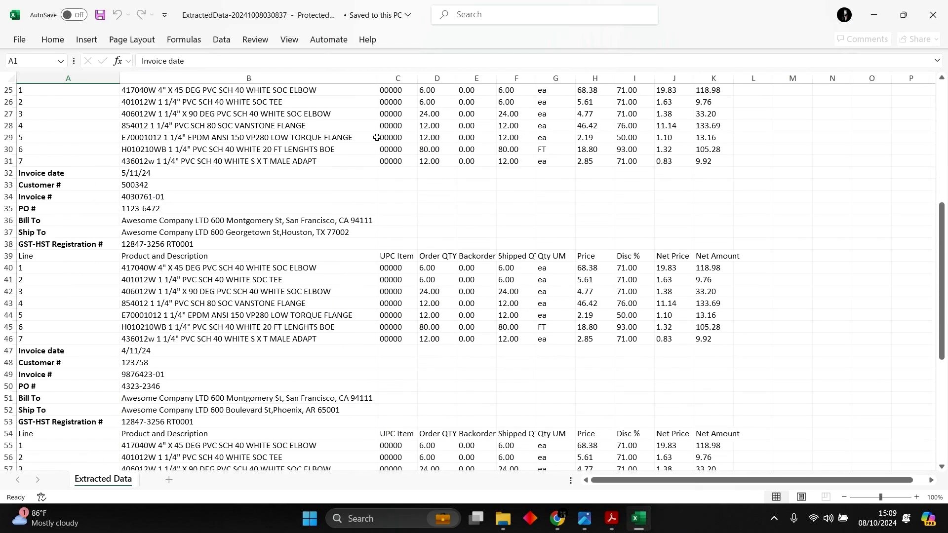
scroll(377, 137, "down", 4)
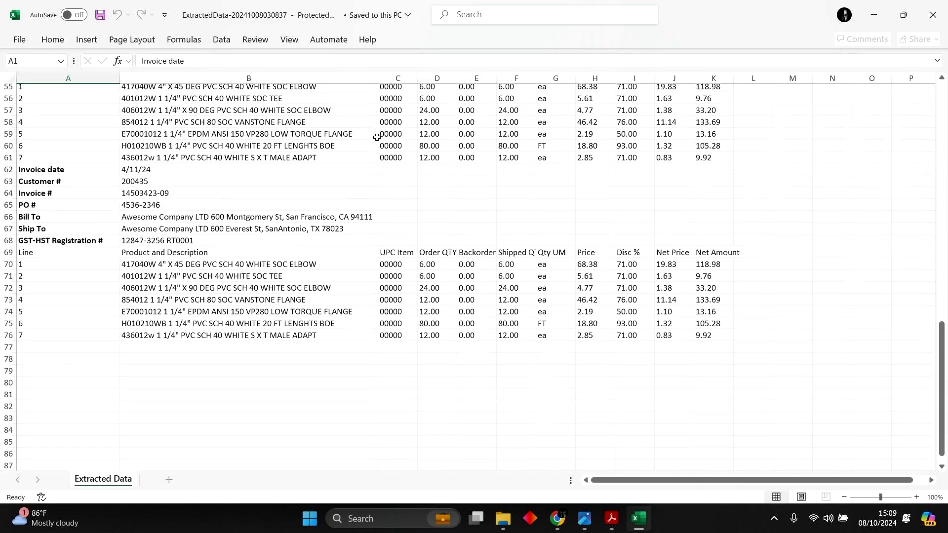
scroll(376, 138, "up", 8)
scroll(377, 138, "up", 10)
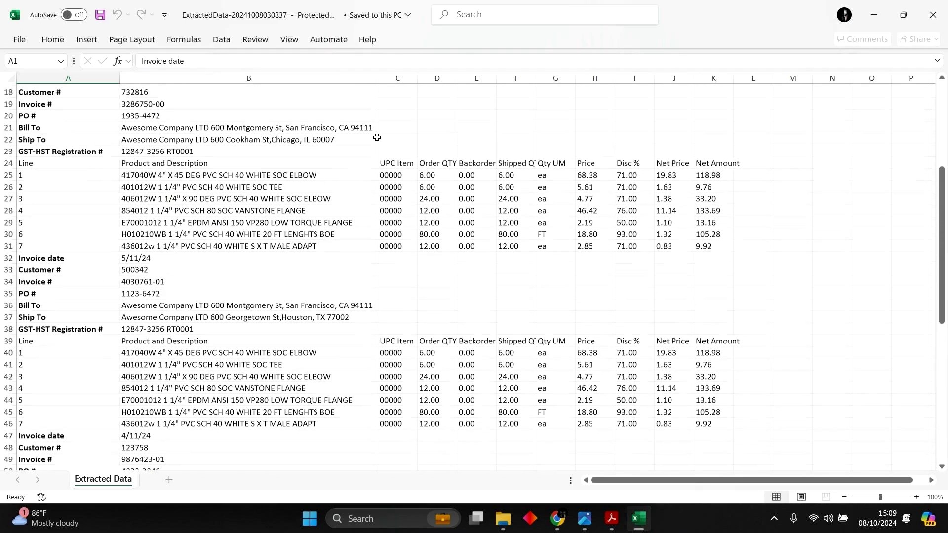
left_click(557, 518)
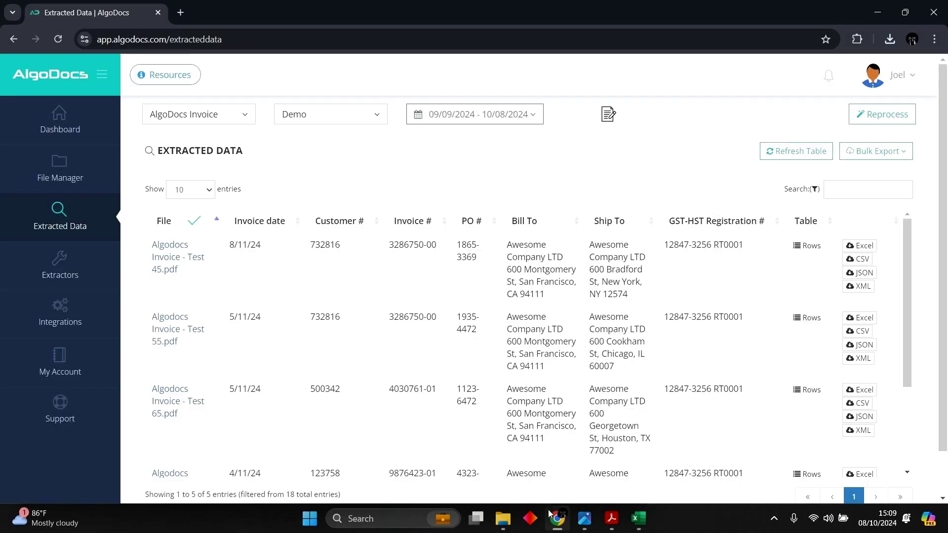
Create a custom extractor named 'AlgoDocs Invoice table' using Invoice - 1000.pdf as the sample
left_click(49, 276)
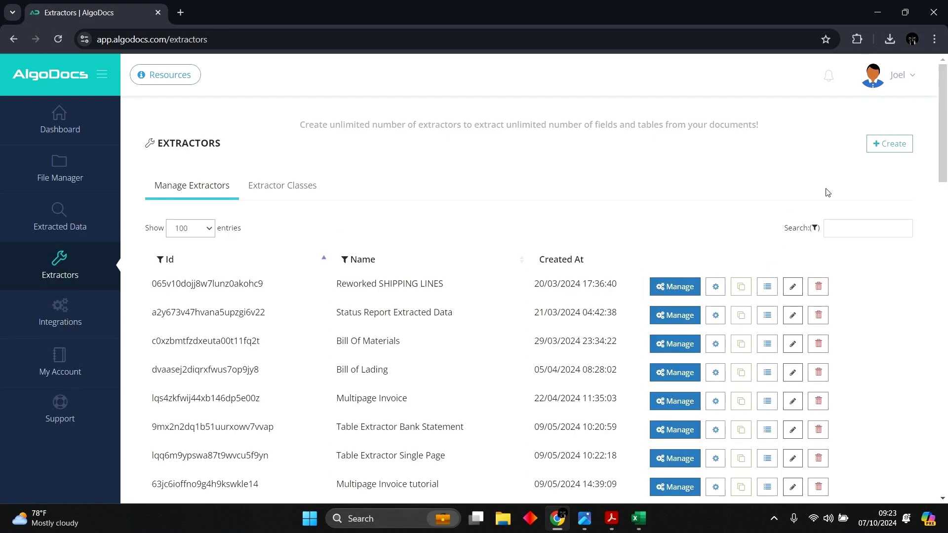
left_click(871, 153)
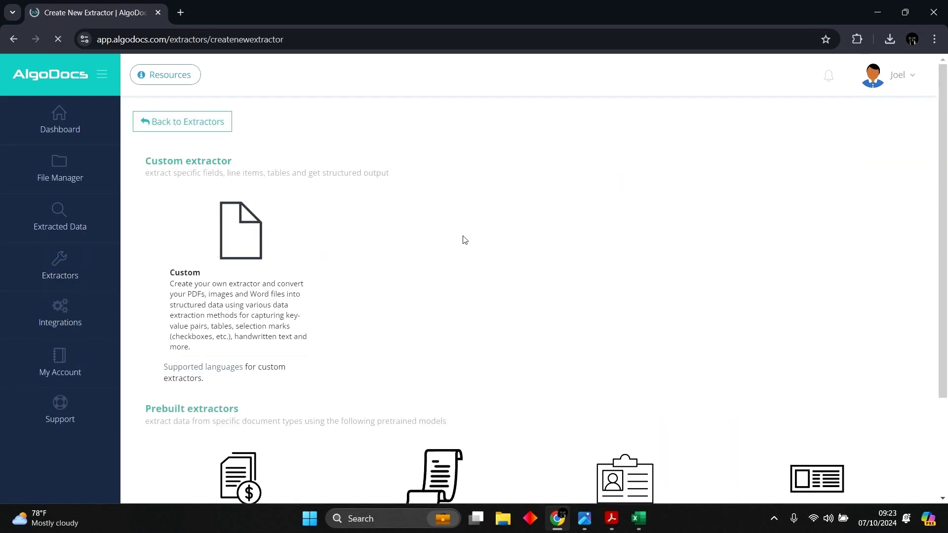
left_click(254, 269)
left_click(302, 147)
type("AlgoDocs Invoice table")
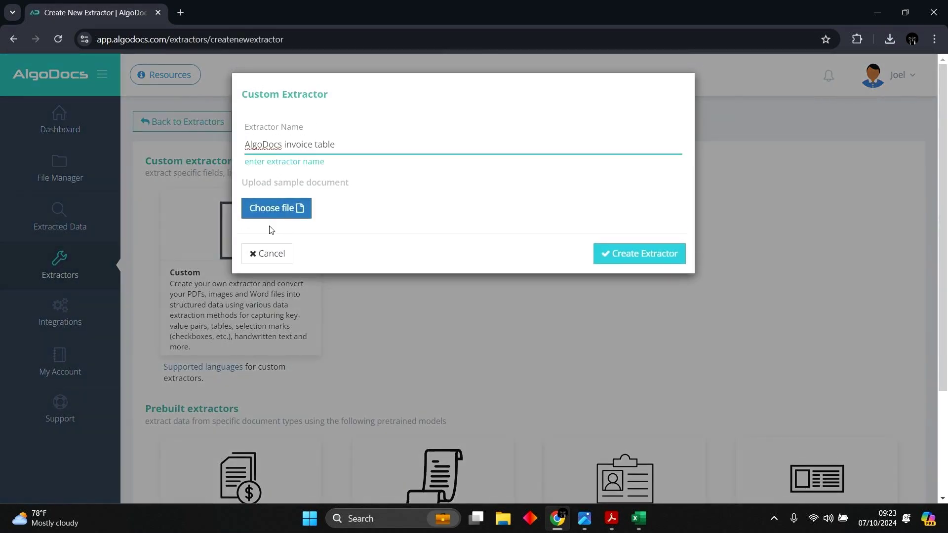
left_click(250, 206)
double_click(244, 196)
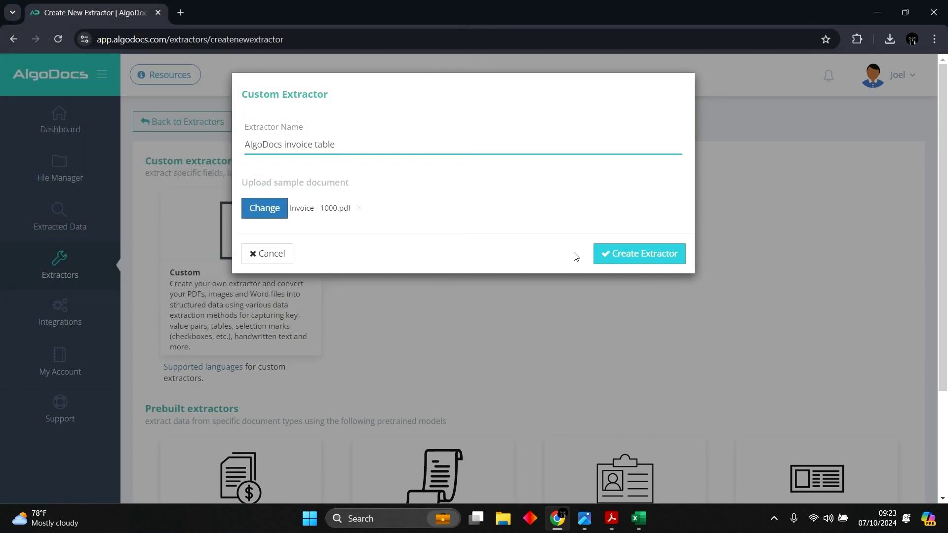
left_click(608, 252)
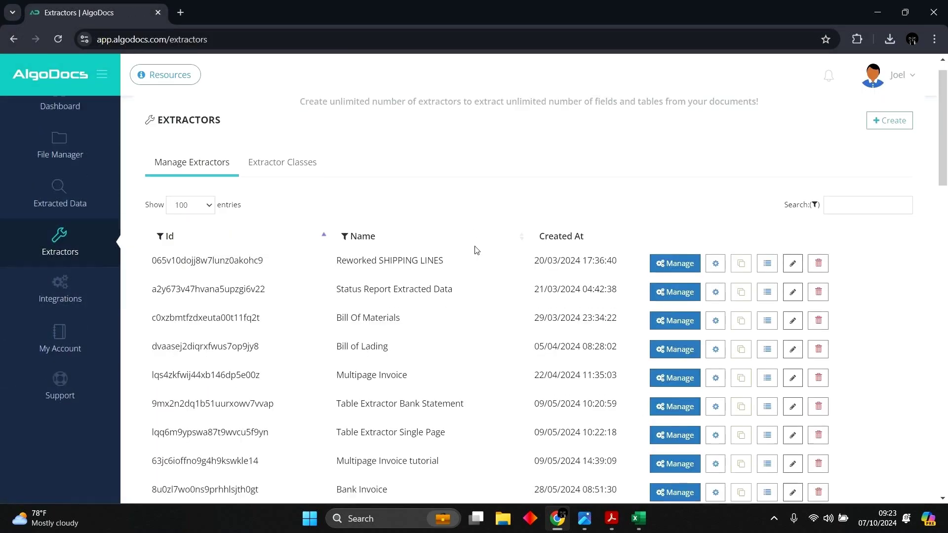
scroll(485, 262, "down", 12)
scroll(491, 268, "down", 5)
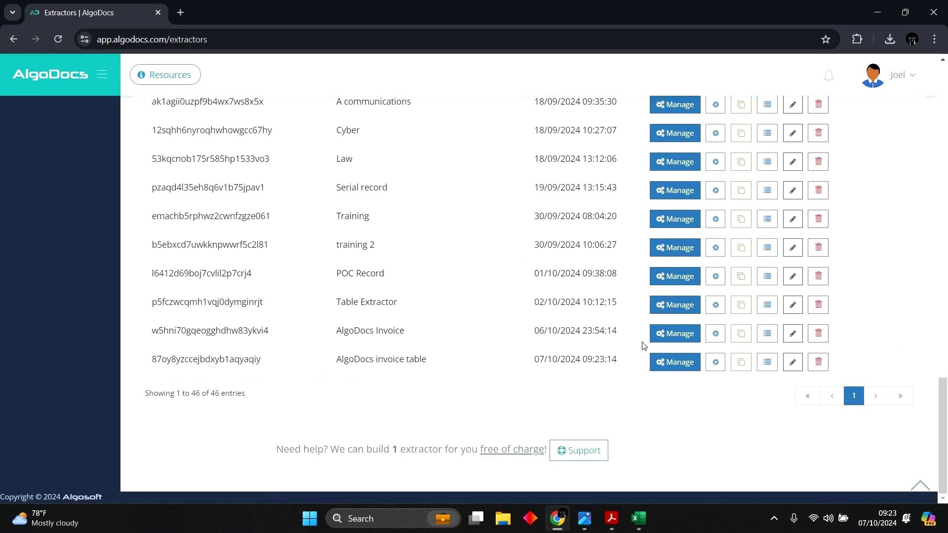
Add a Table Extraction item to the invoice table extractor and continue to refining its tables
left_click(659, 362)
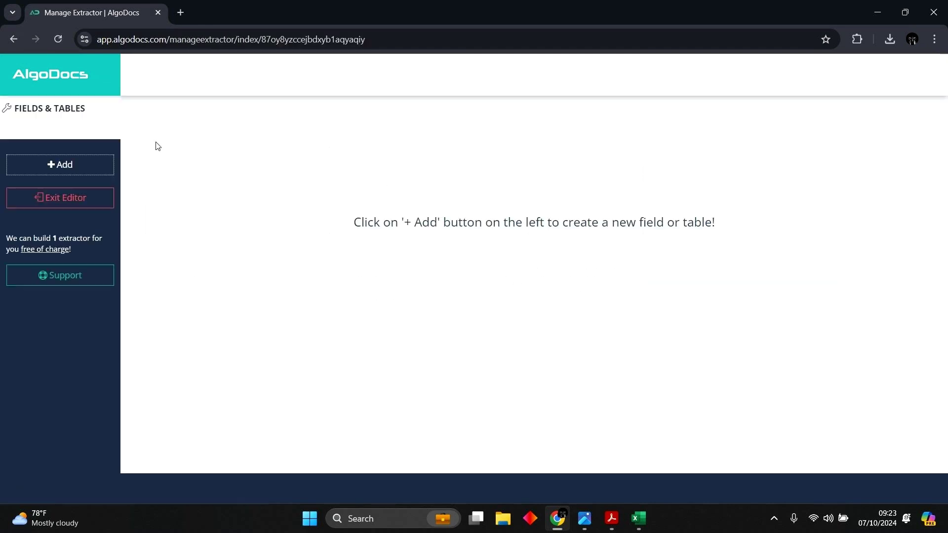
left_click(78, 176)
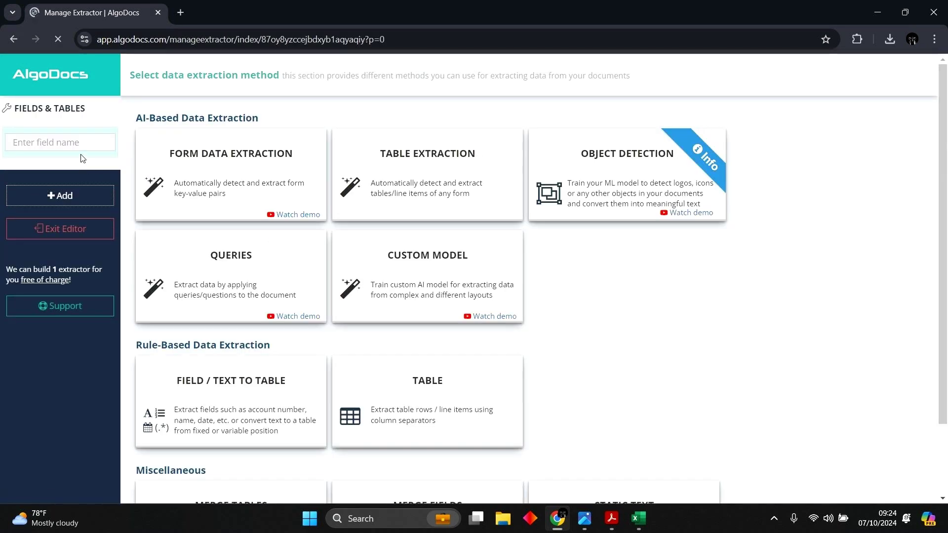
left_click(478, 181)
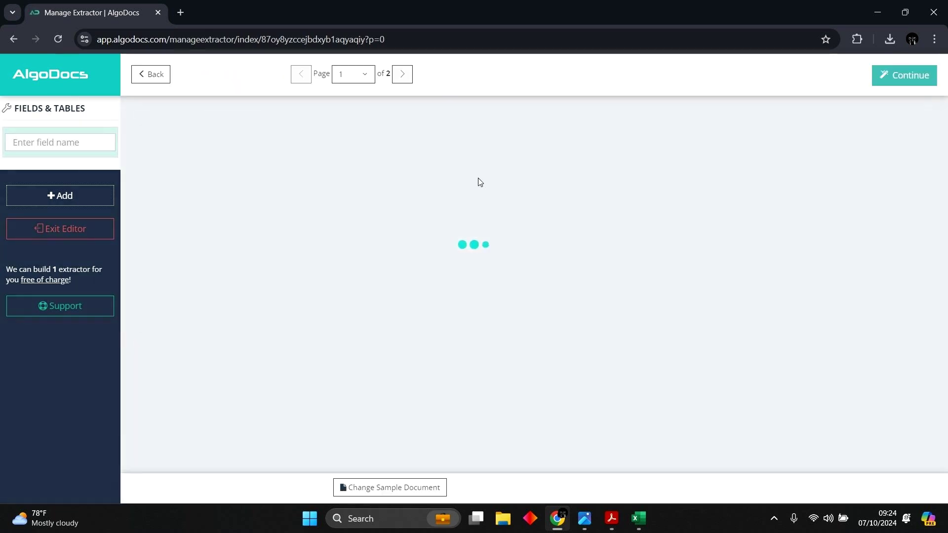
left_click(888, 78)
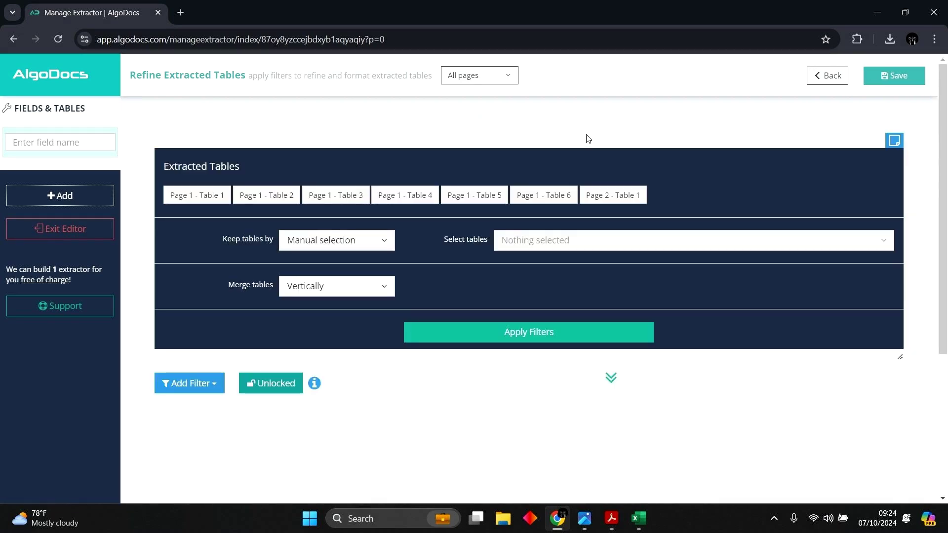
Keep tables by manual selection, previewing and selecting only Page 1 - Table 1
left_click(376, 239)
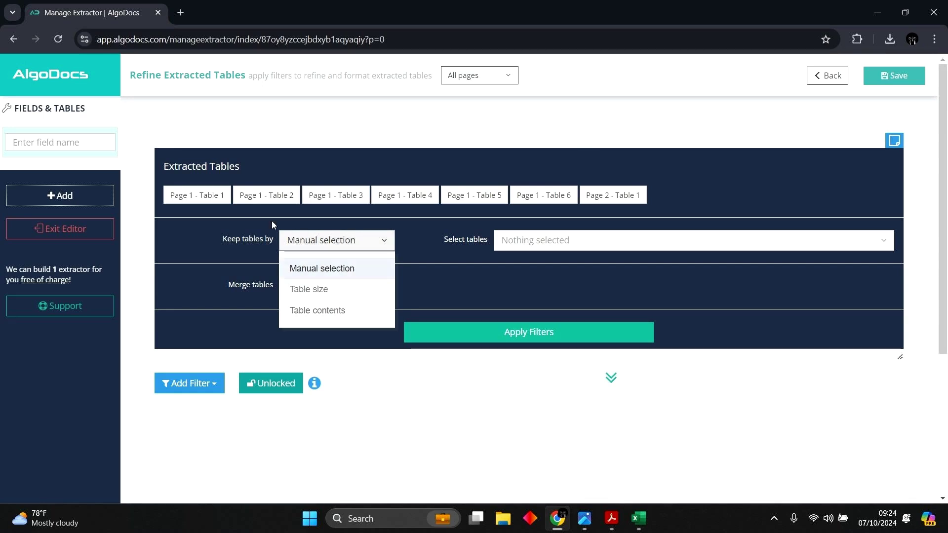
left_click(244, 207)
left_click(200, 195)
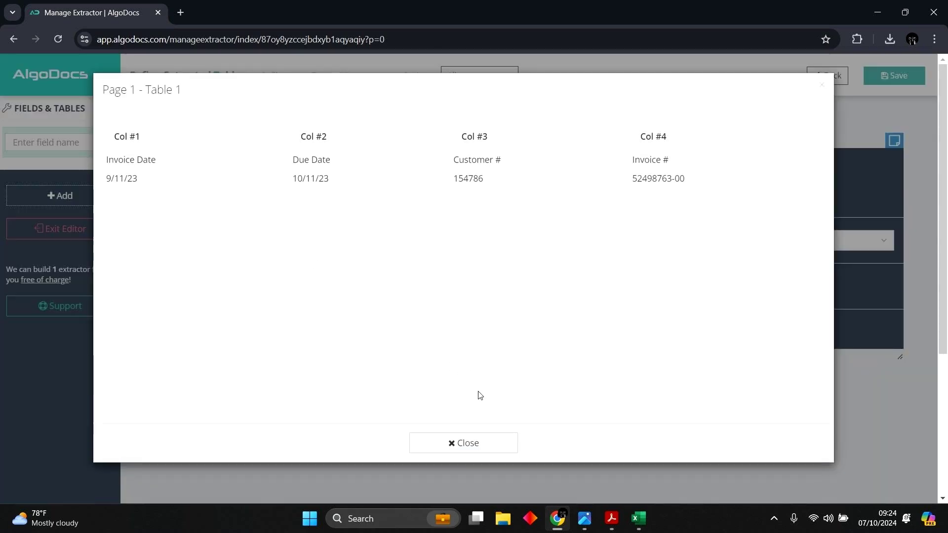
left_click(447, 443)
left_click(560, 242)
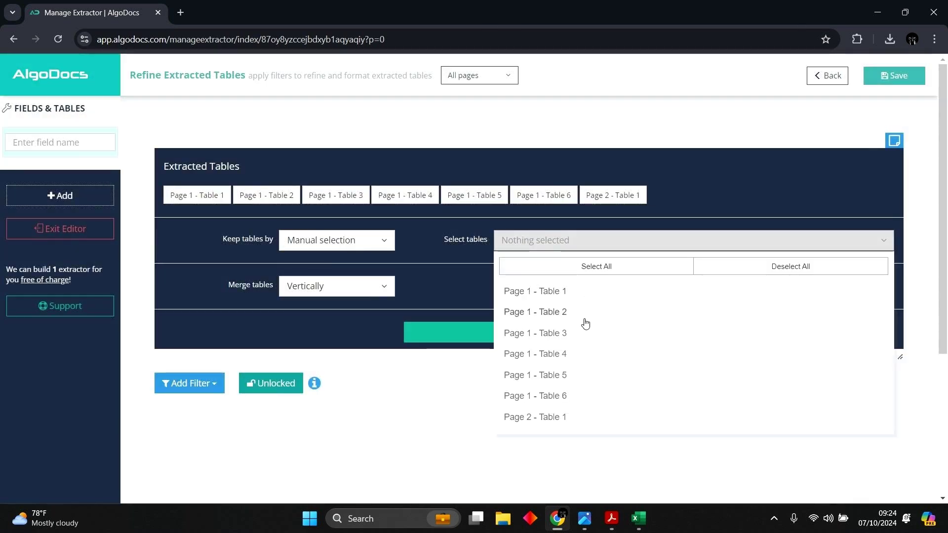
left_click(584, 296)
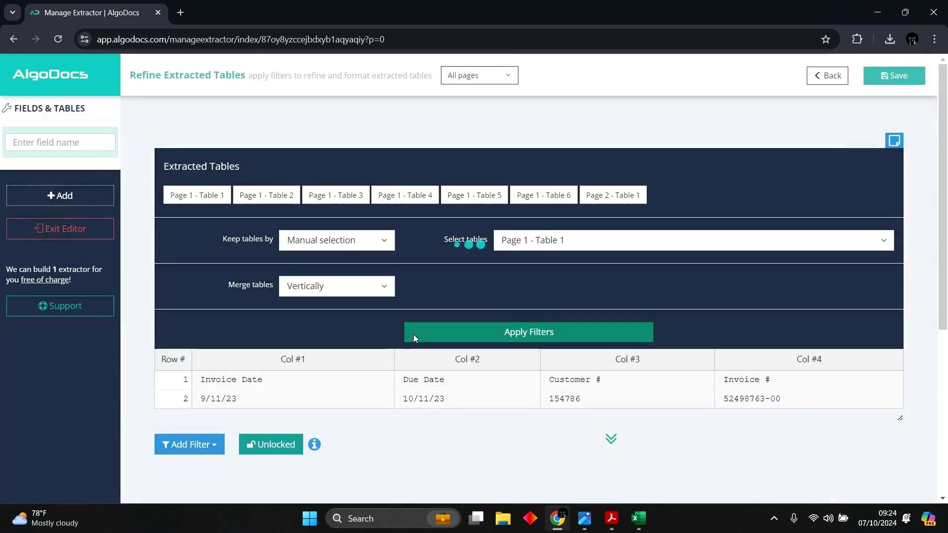
left_click(366, 242)
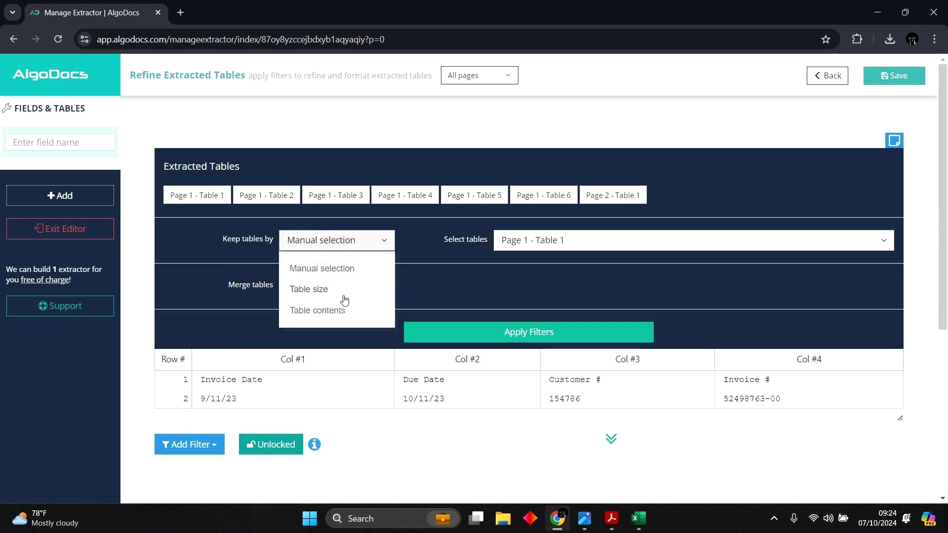
Try a table-size rule keeping tables with at least 2 rows and 2 columns
left_click(343, 290)
left_click(518, 241)
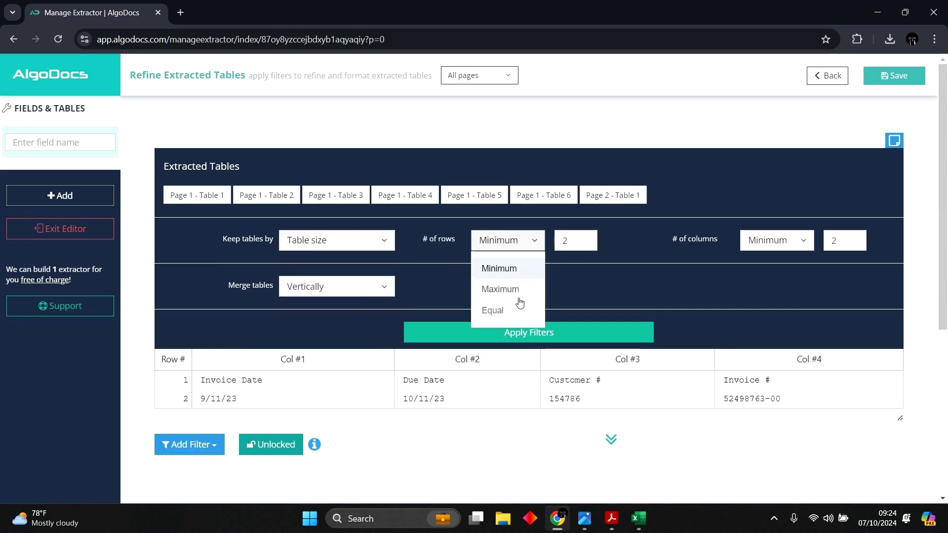
left_click(749, 250)
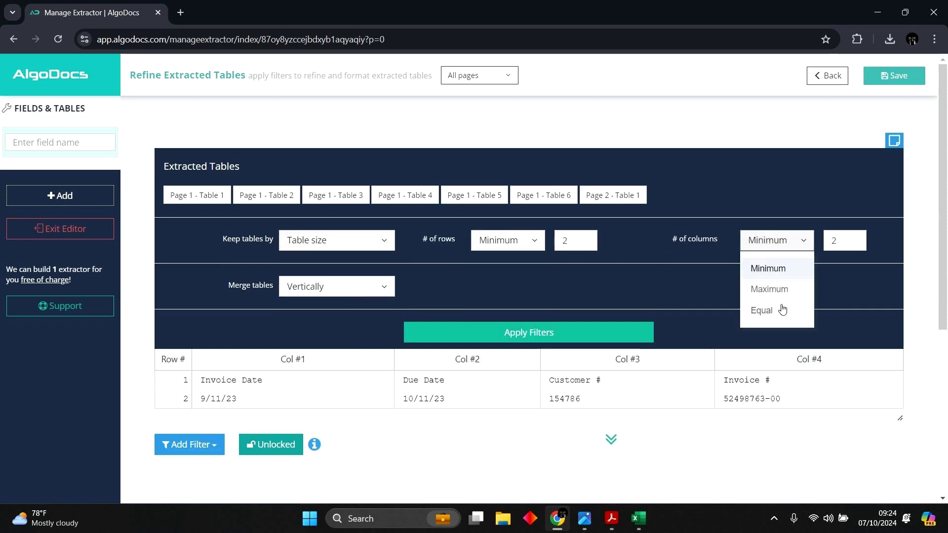
left_click(540, 340)
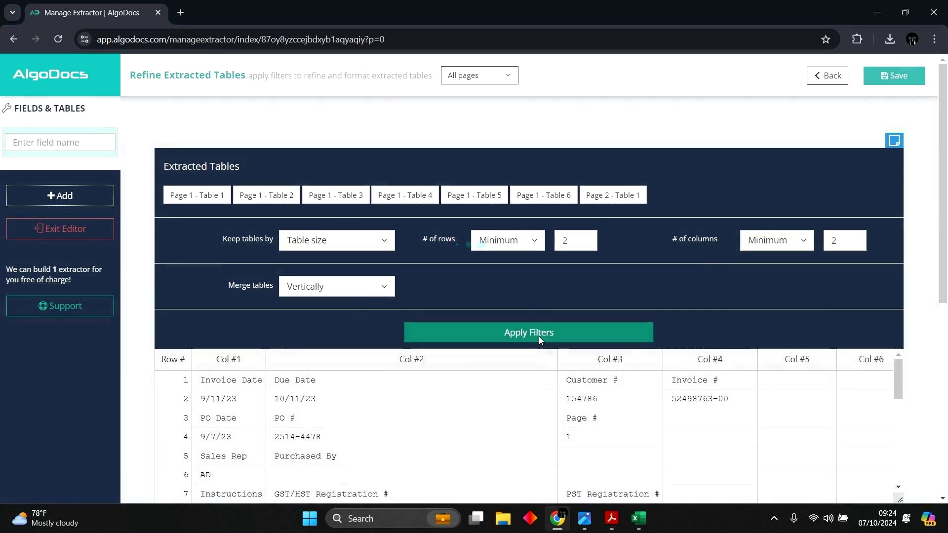
scroll(540, 393, "down", 6)
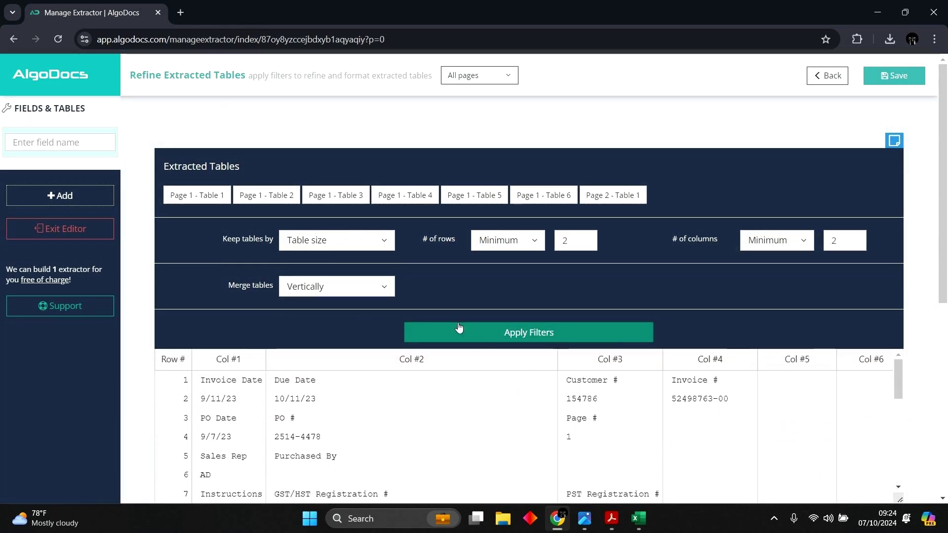
Keep tables whose contents match the RegEx 'Description' and apply the filter
left_click(320, 240)
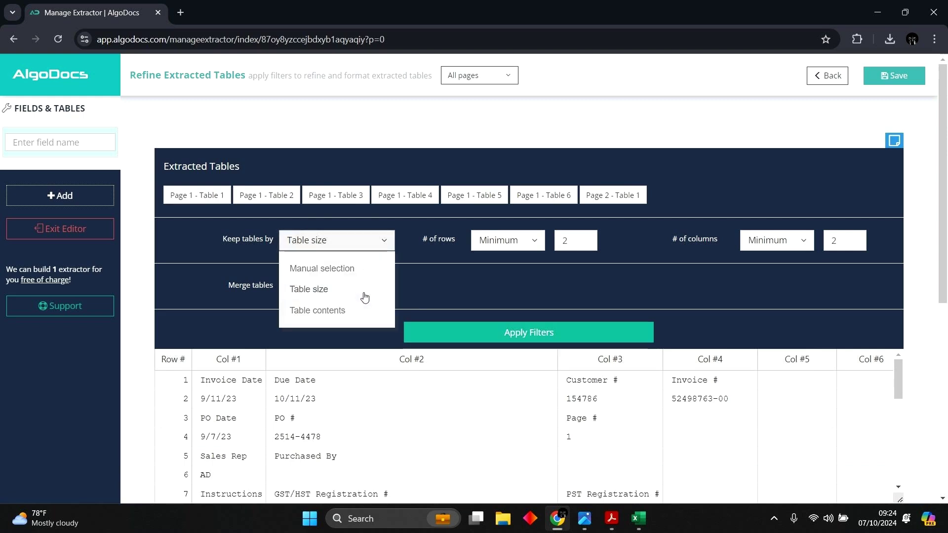
left_click(346, 308)
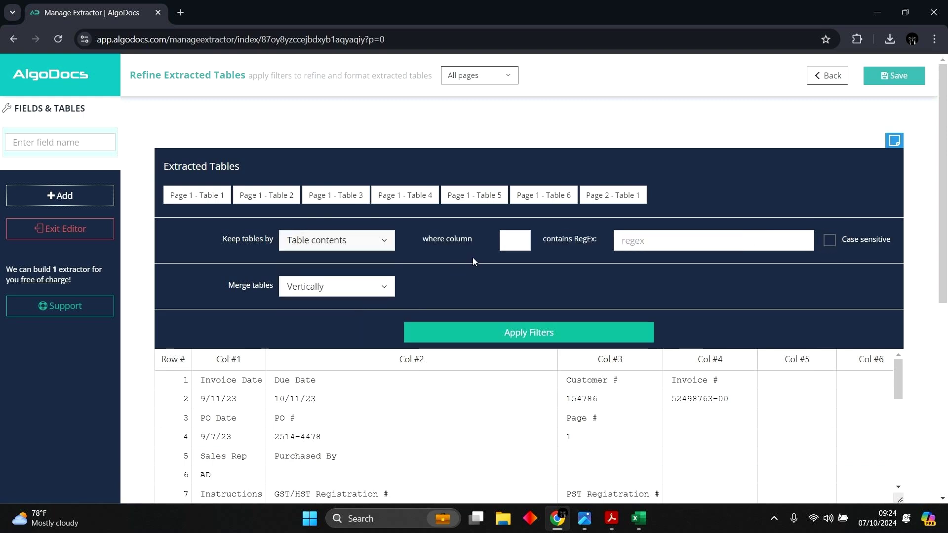
left_click(624, 241)
type("Description")
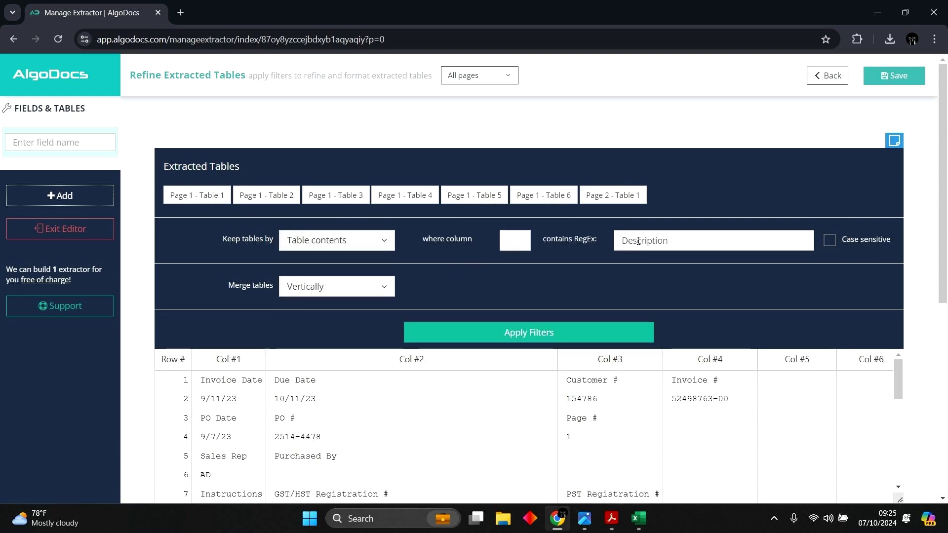
left_click(589, 334)
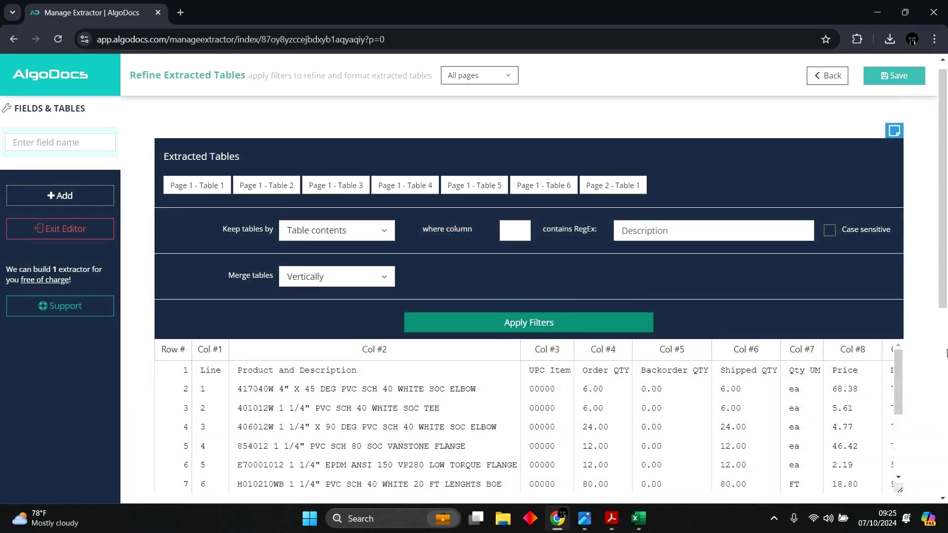
scroll(395, 245, "down", 2)
Name the table field 'Table'
left_click(107, 150)
type("Table")
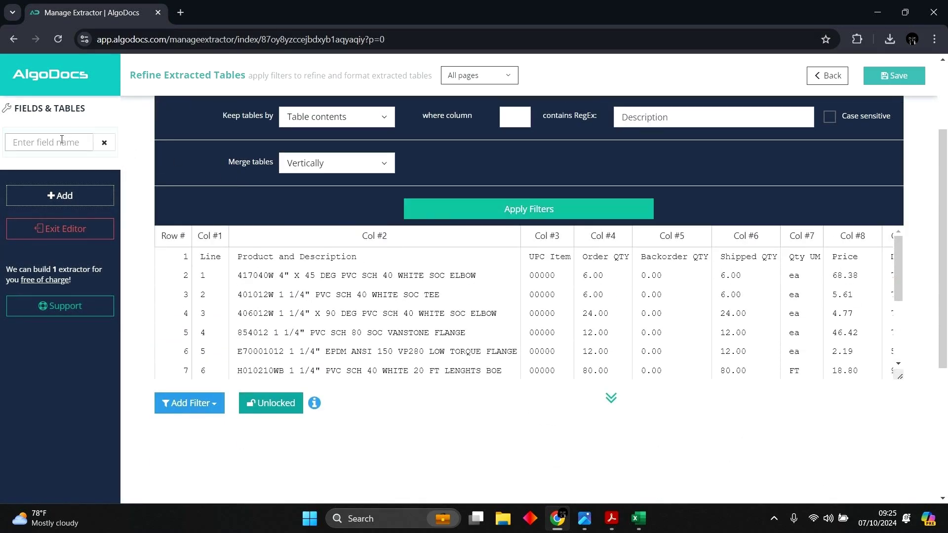
scroll(822, 176, "up", 2)
Save the Table field and show Extracted Data for the AlgoDocs invoice table extractor
left_click(893, 79)
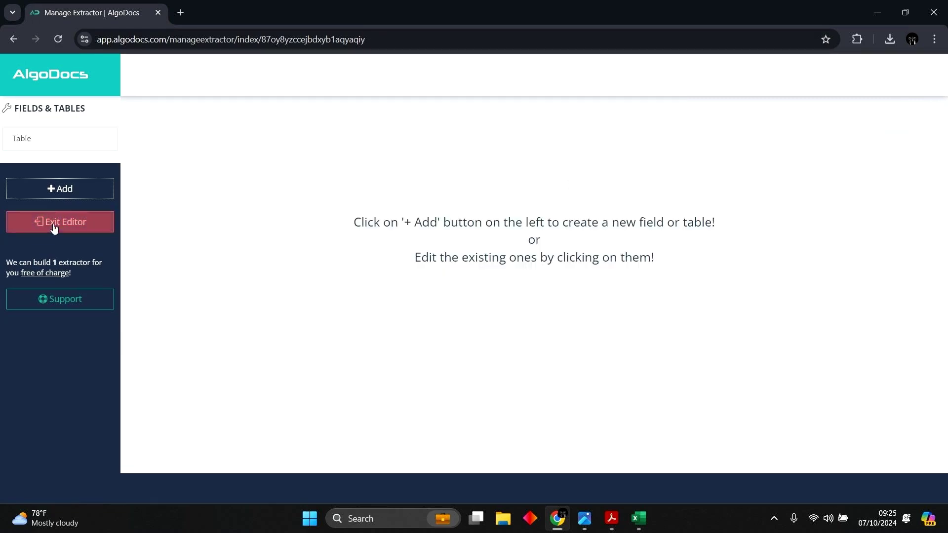
left_click(54, 226)
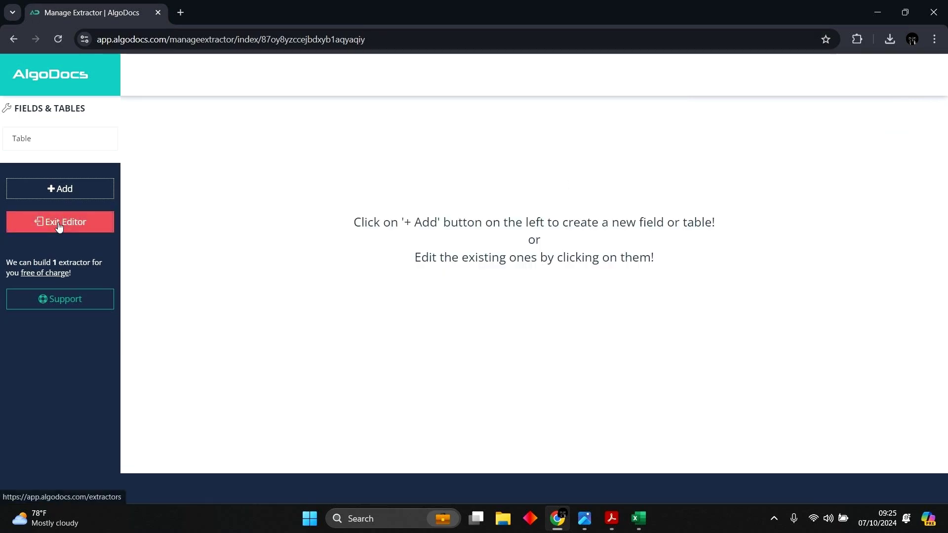
left_click(69, 201)
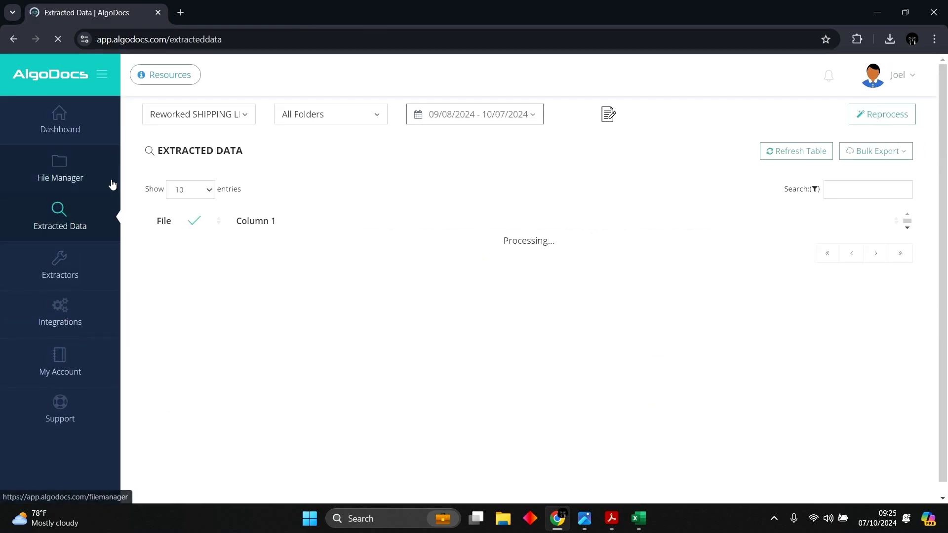
left_click(223, 121)
scroll(202, 212, "down", 5)
left_click(201, 315)
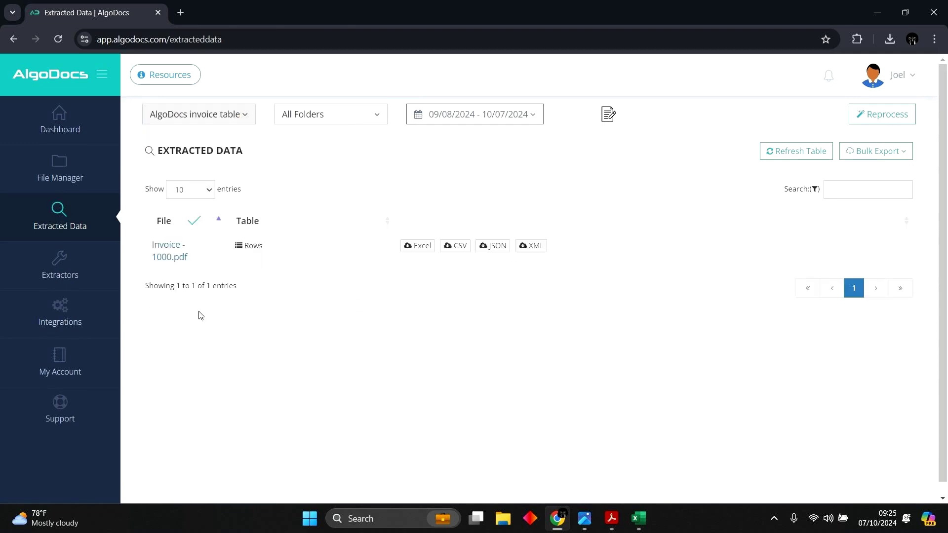
Review the extracted line-item rows of Invoice - 1000.pdf, then go to the Extractors list
left_click(250, 246)
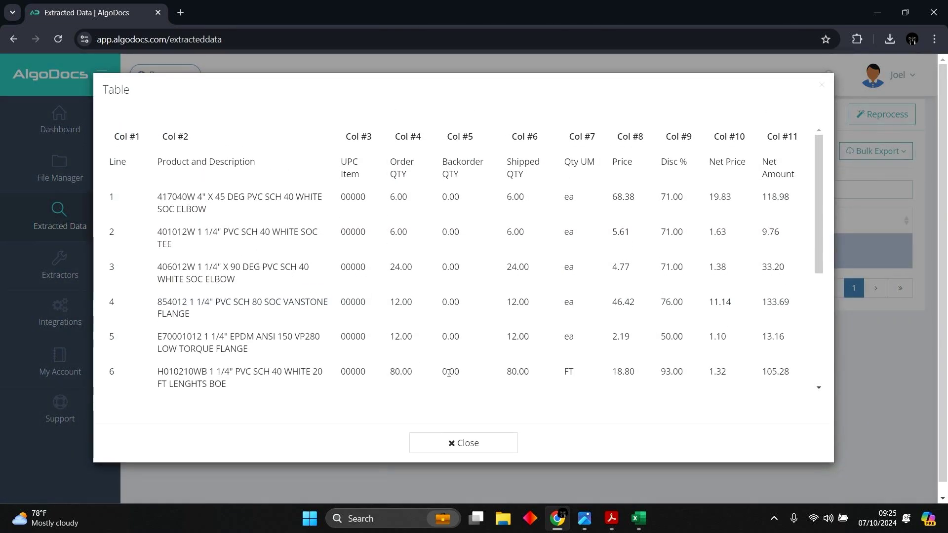
left_click(434, 439)
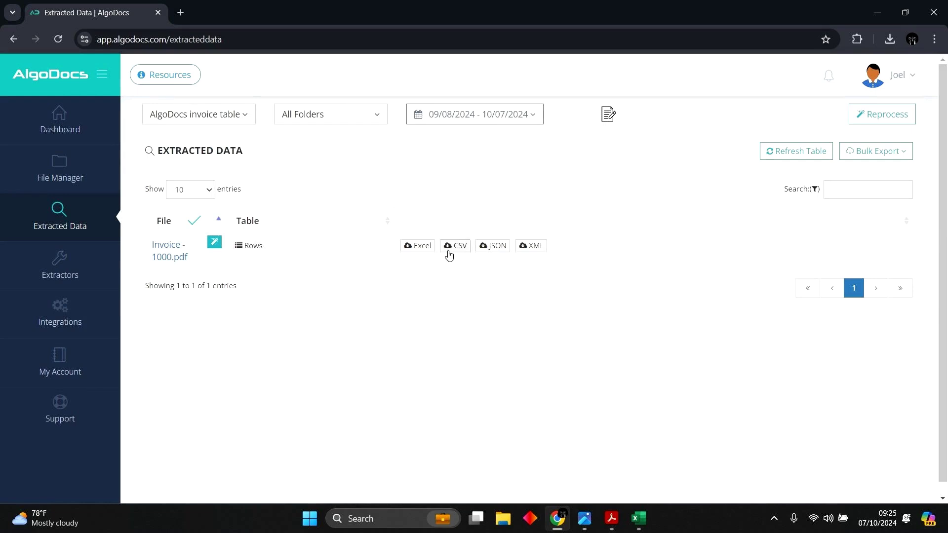
left_click(59, 264)
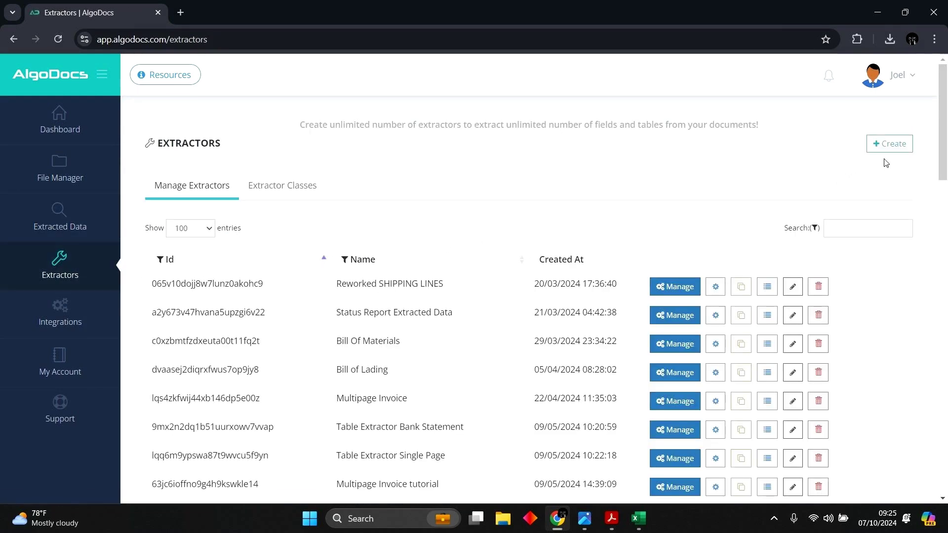
Create a custom extractor 'Patient Info' from Patient Form_1.png and open it for editing
left_click(890, 147)
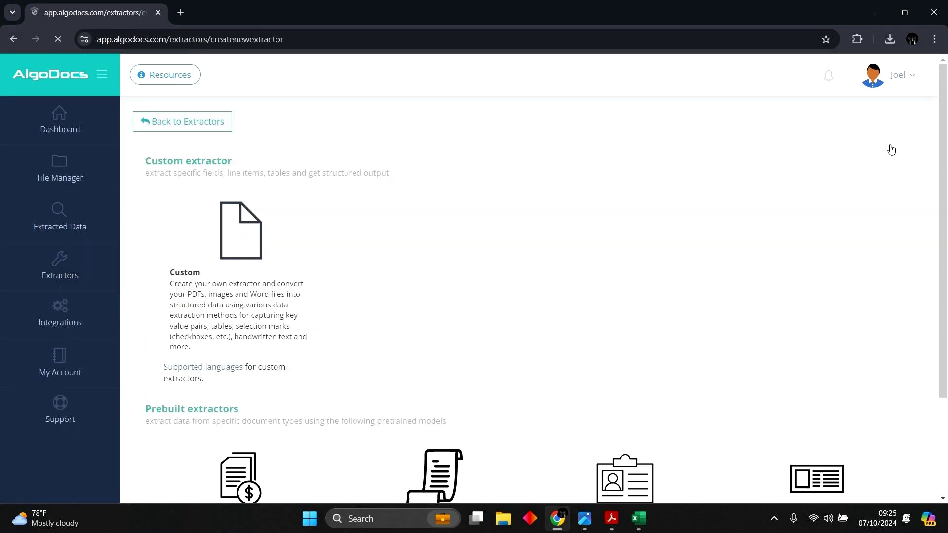
left_click(281, 252)
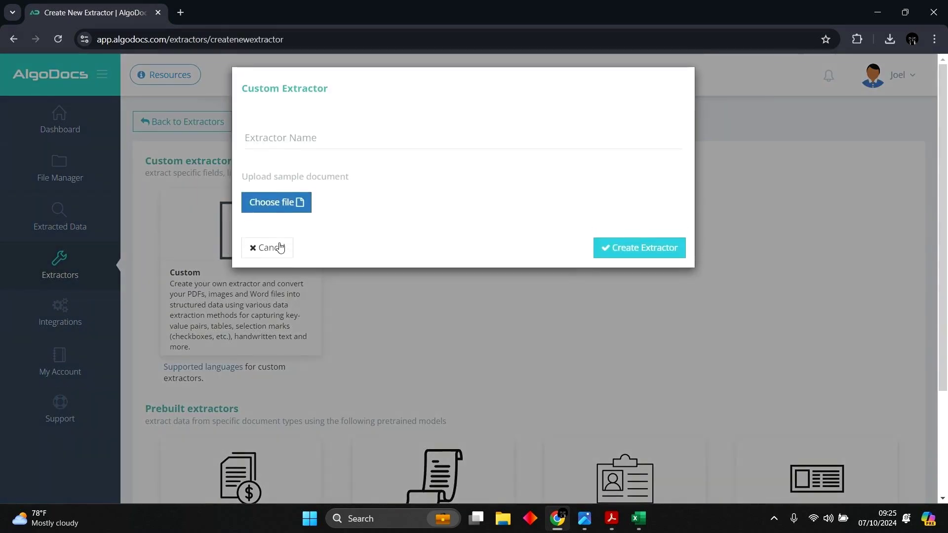
left_click(245, 150)
type("Patient Info")
left_click(258, 209)
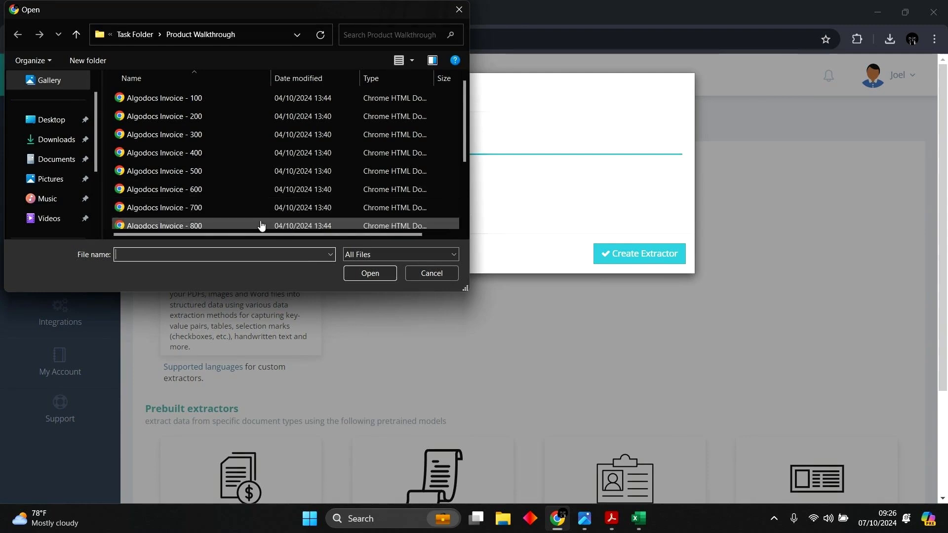
scroll(260, 227, "down", 5)
double_click(232, 216)
left_click(643, 252)
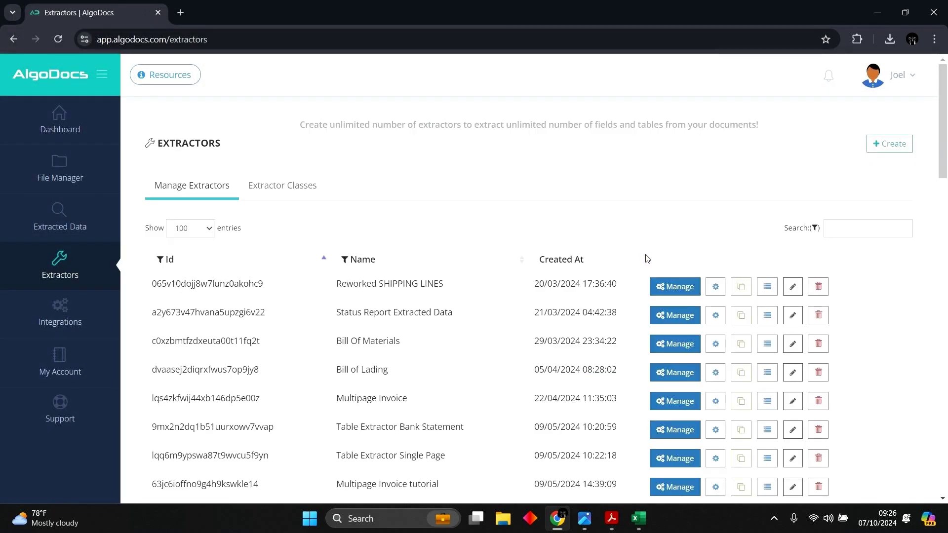
scroll(642, 276, "down", 20)
left_click(671, 363)
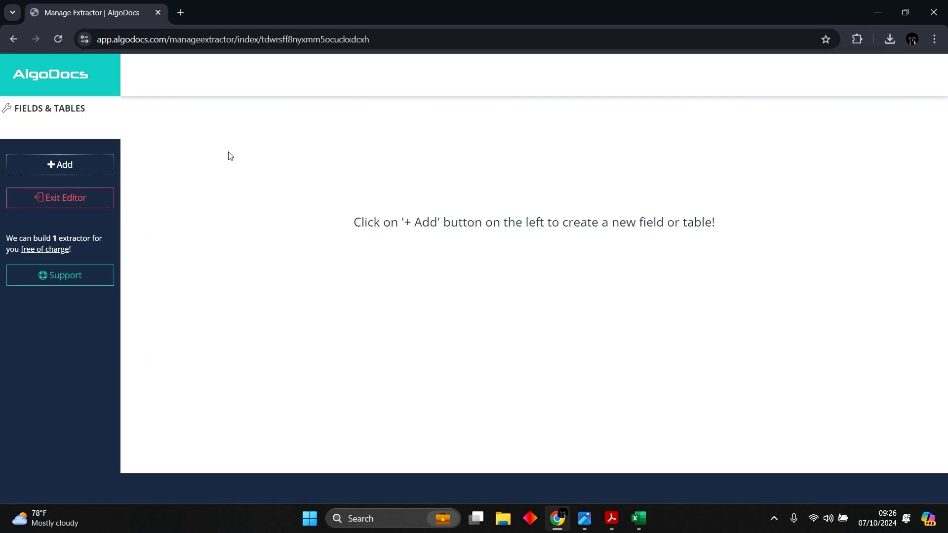
Add a Form Data Extraction field and check the extracted FIRST NAME key-value pair
left_click(93, 169)
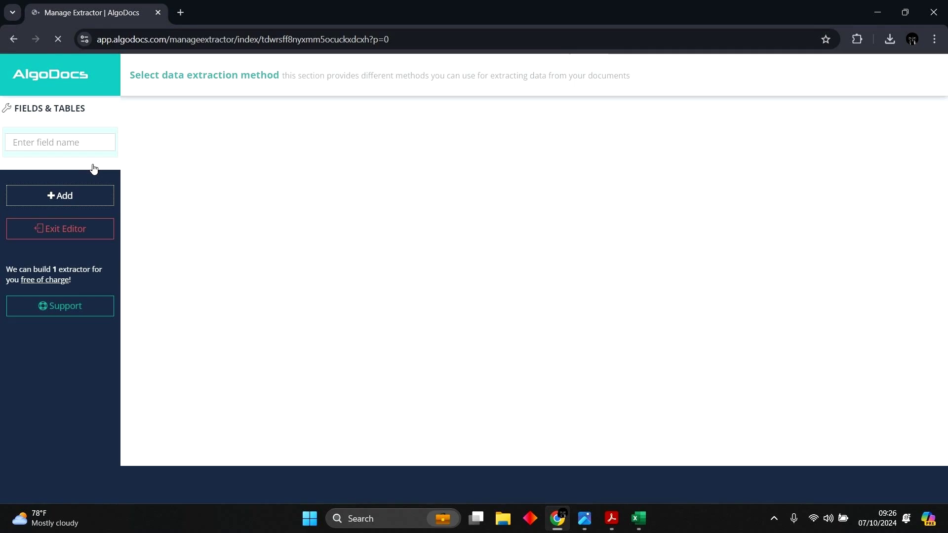
left_click(210, 191)
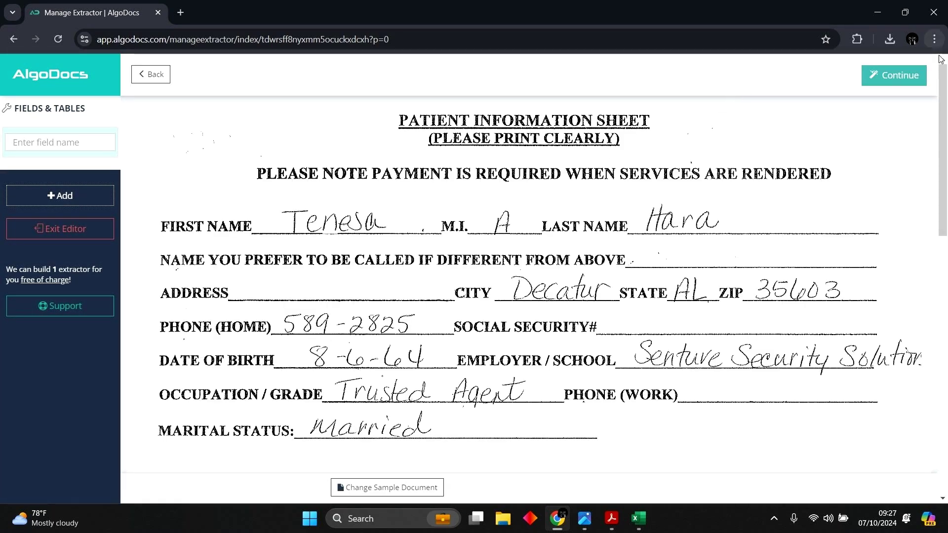
left_click(888, 77)
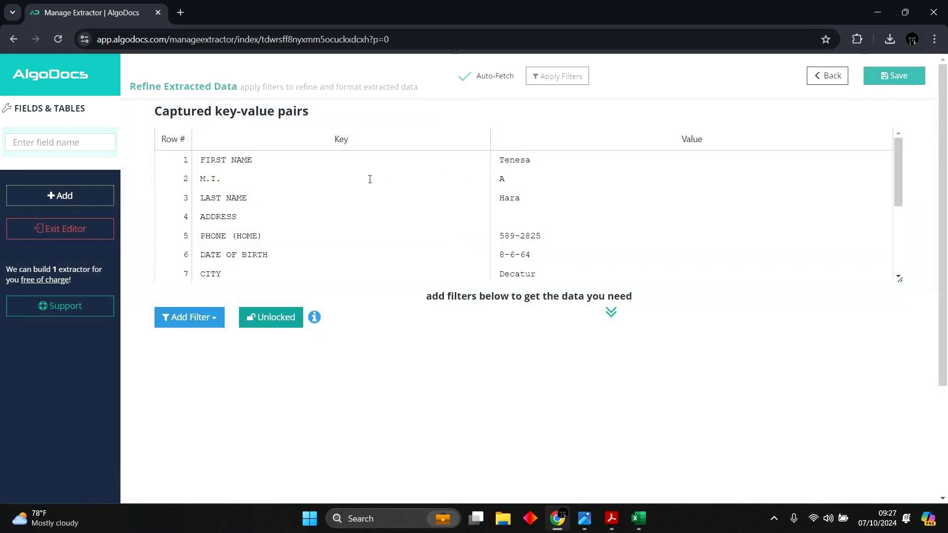
scroll(286, 211, "down", 4)
scroll(370, 283, "up", 5)
left_click_drag(205, 167, 351, 158)
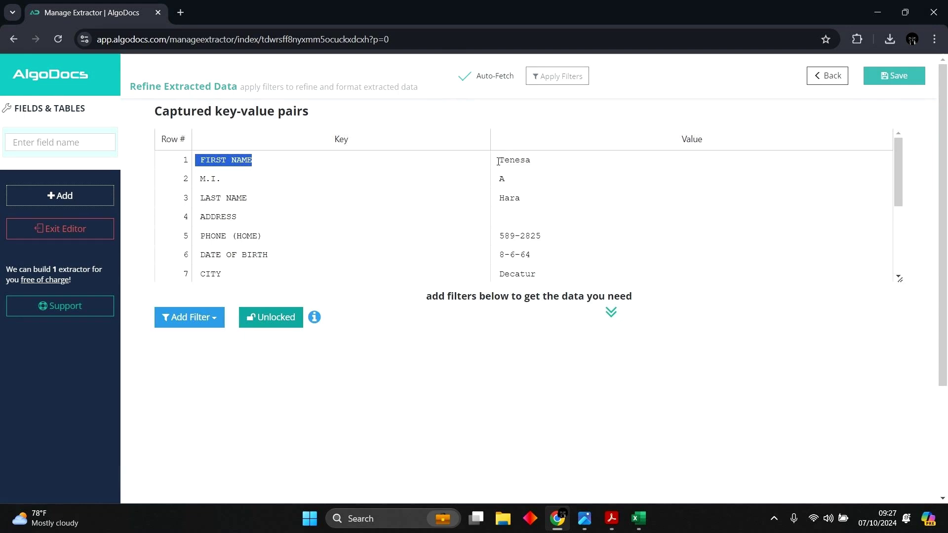
left_click_drag(499, 160, 539, 174)
left_click(166, 384)
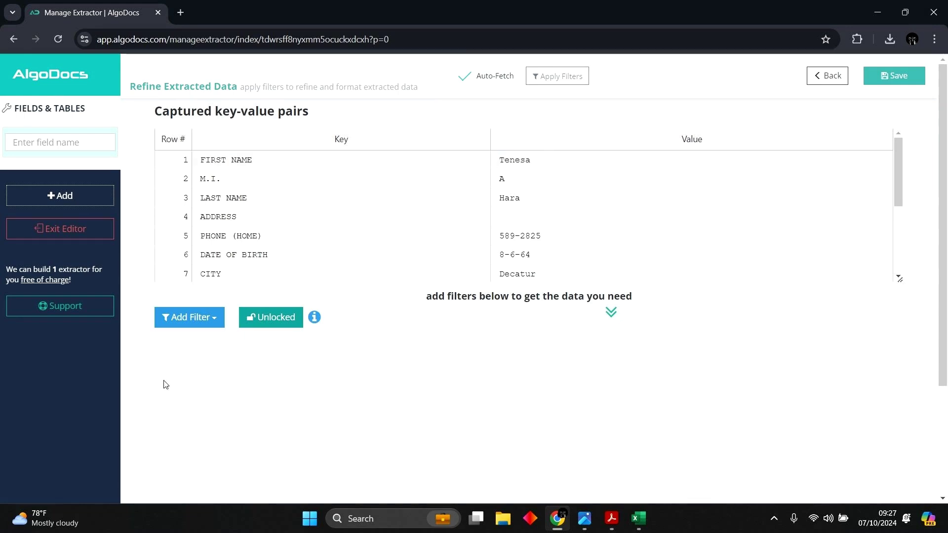
Name the field 'Keys and Values' and save it without adding any filter
left_click(198, 317)
scroll(438, 201, "down", 2)
left_click(438, 201)
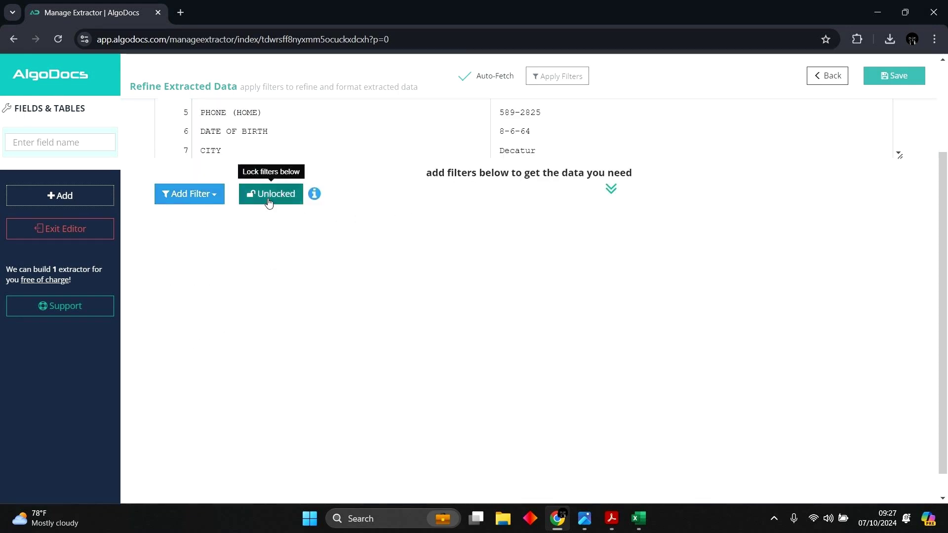
scroll(269, 203, "up", 2)
left_click(49, 143)
type("Keys and Values")
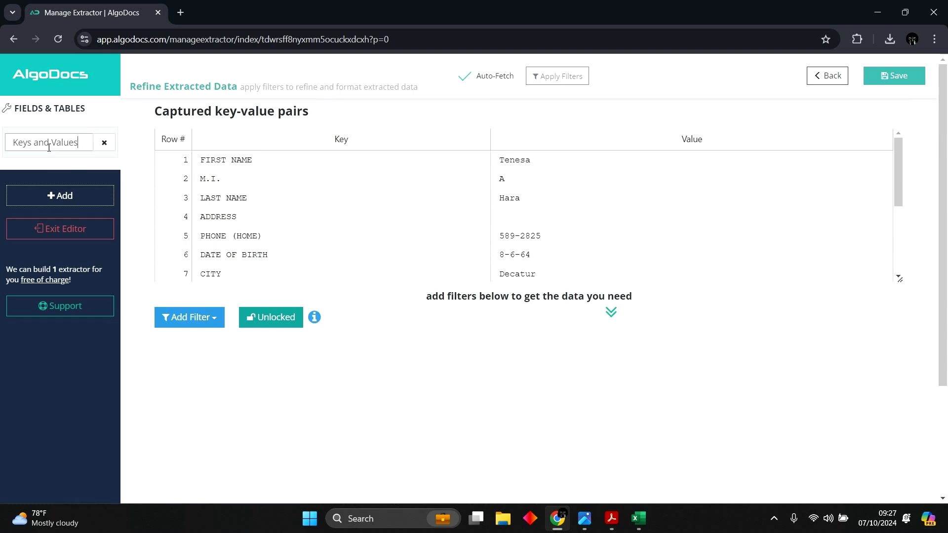
left_click(888, 79)
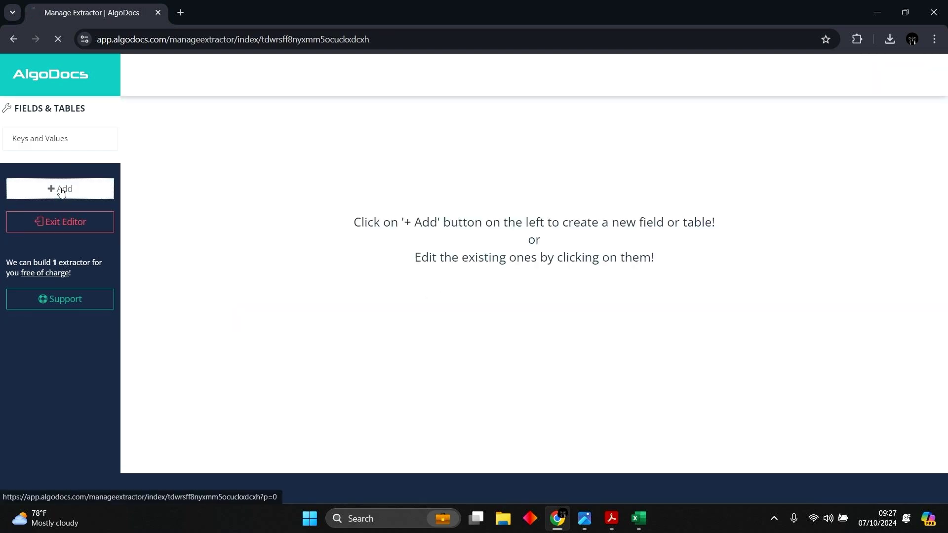
Add a query field 'Last Name' asking 'What is patient last name?' and save it
left_click(61, 191)
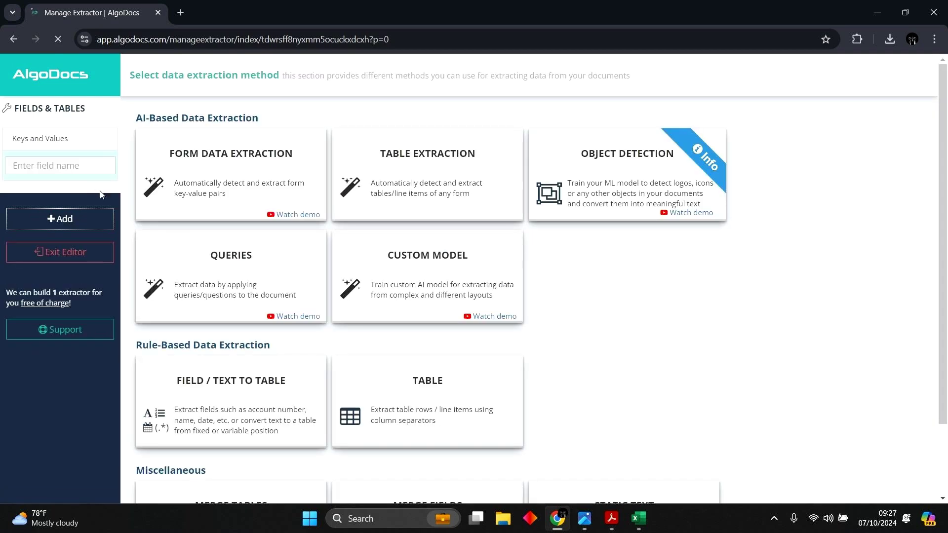
left_click(205, 267)
left_click(885, 79)
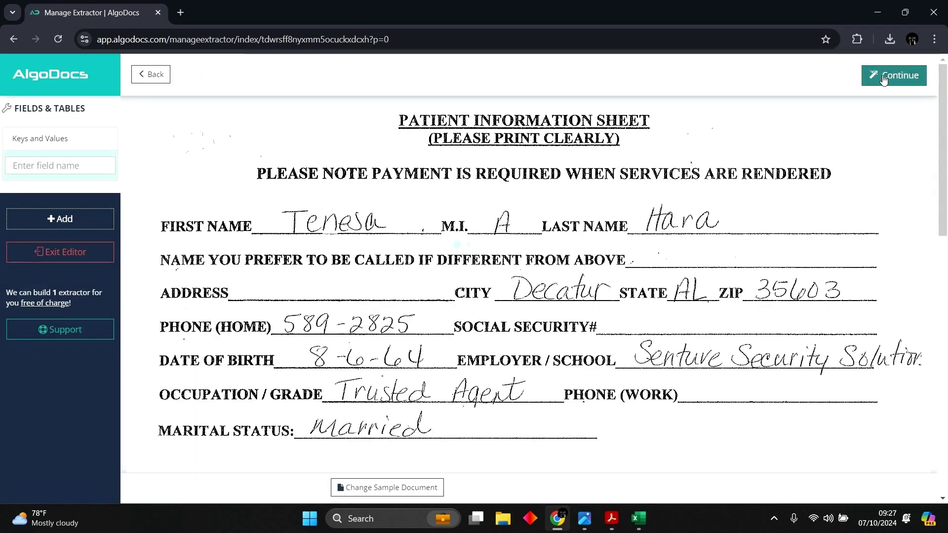
type("What is patient last name?")
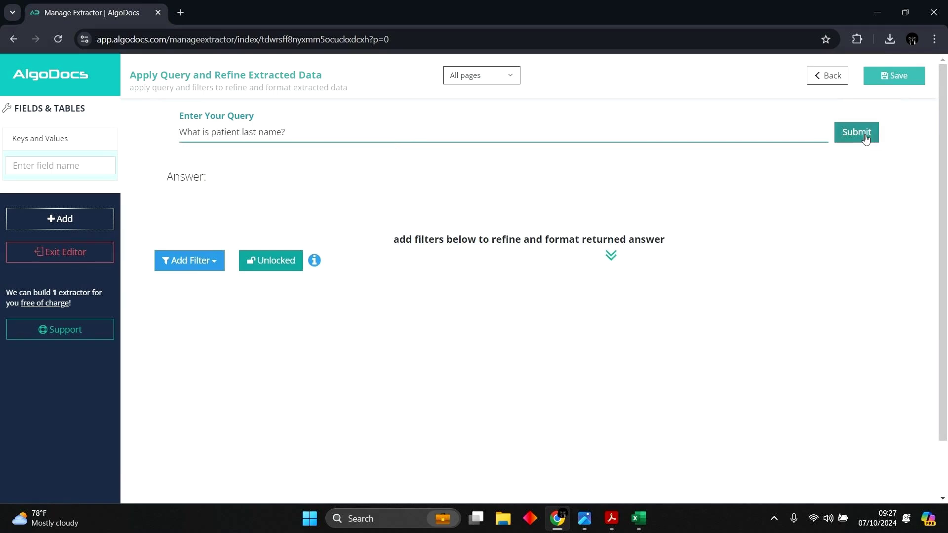
left_click(856, 131)
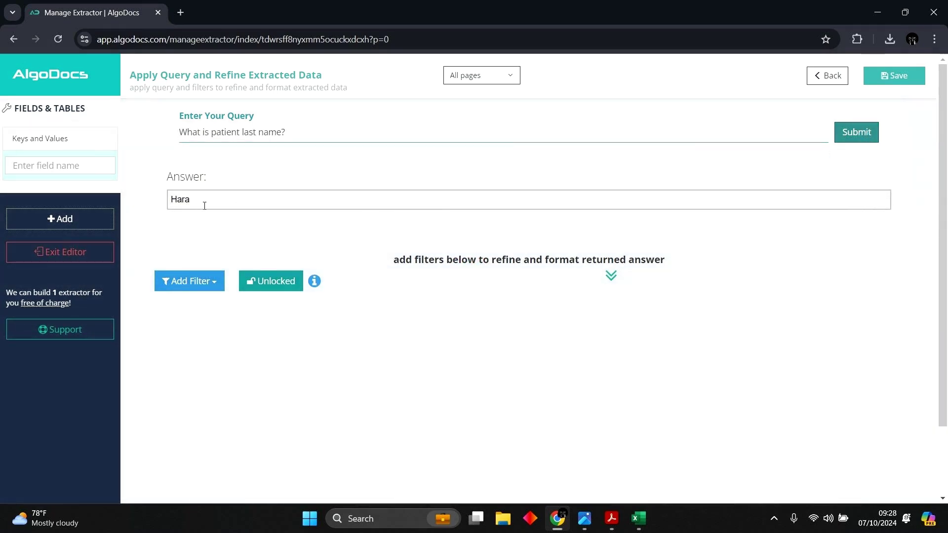
double_click(172, 203)
left_click(195, 203)
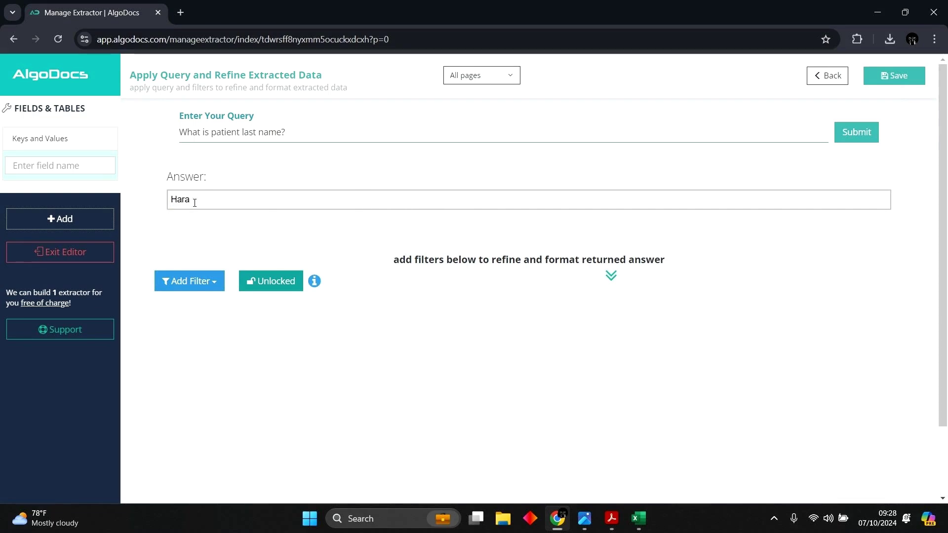
left_click(63, 165)
type("Last Name")
left_click(894, 75)
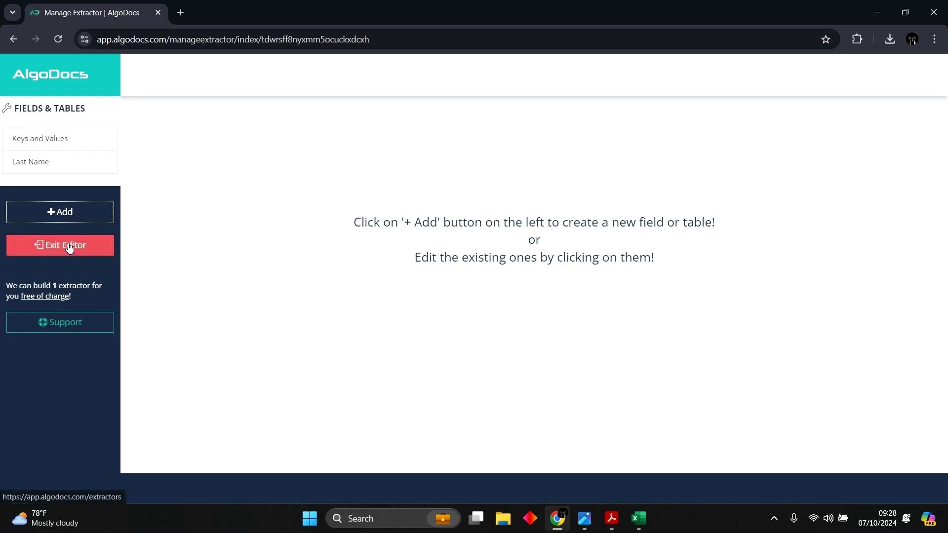
Leave the editor and show the Patient Info extractor's results in Extracted Data
left_click(69, 247)
left_click(69, 225)
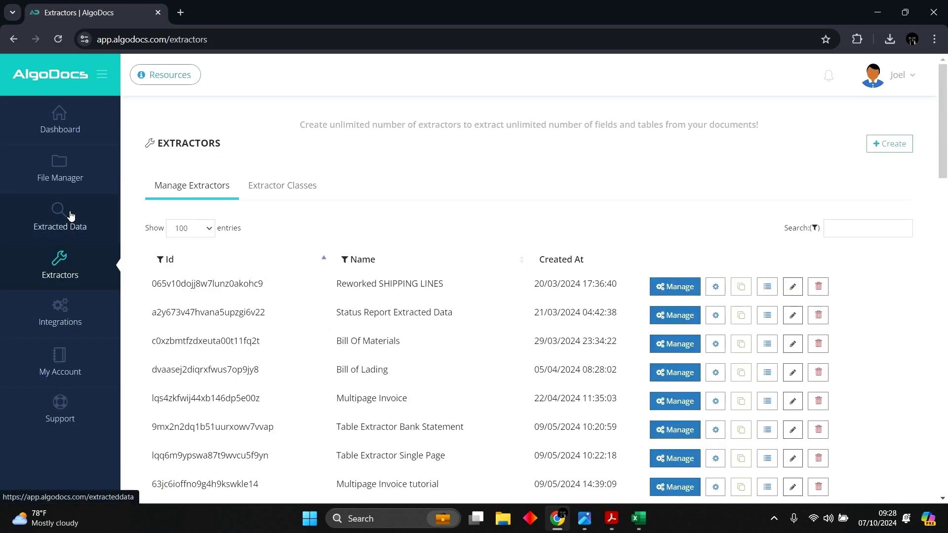
left_click(186, 126)
scroll(212, 262, "down", 10)
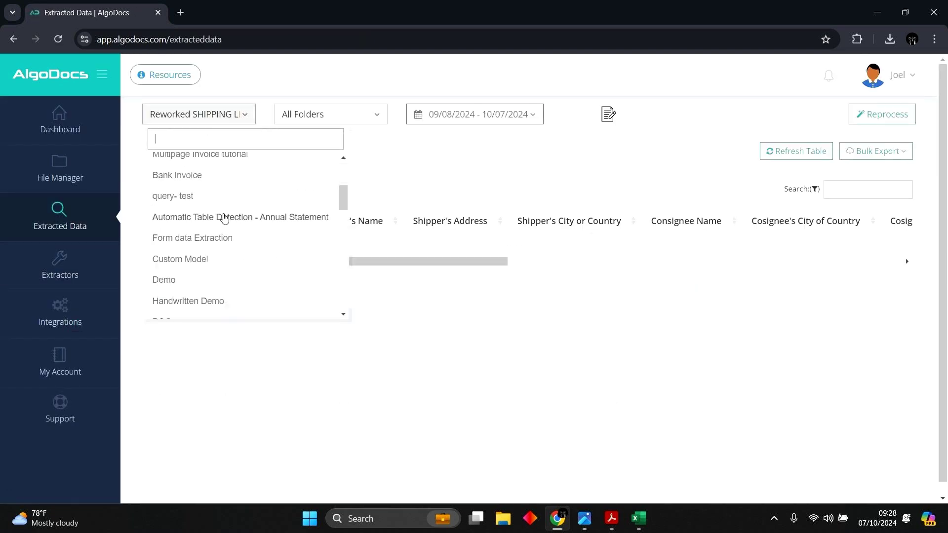
left_click(226, 308)
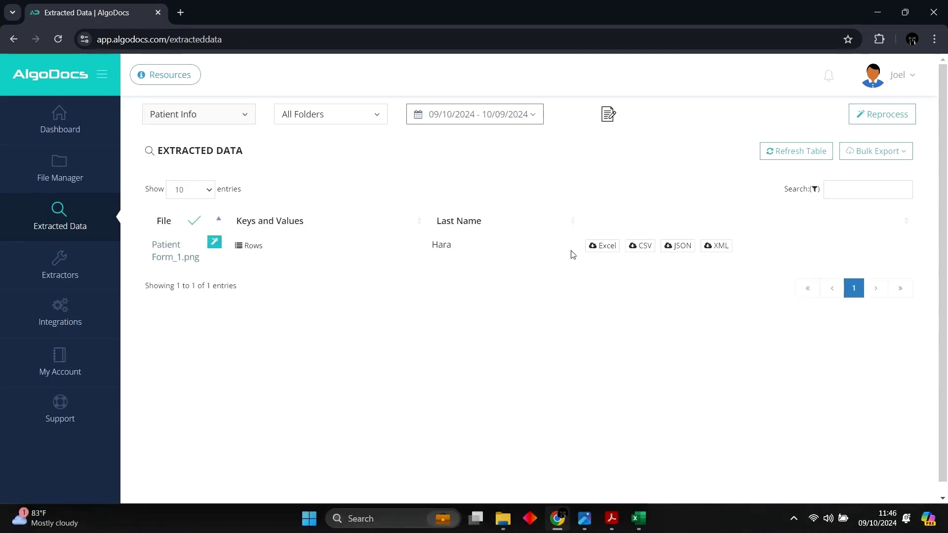
Export the Patient Info results to an Excel workbook, open it, and return to the browser
left_click(604, 246)
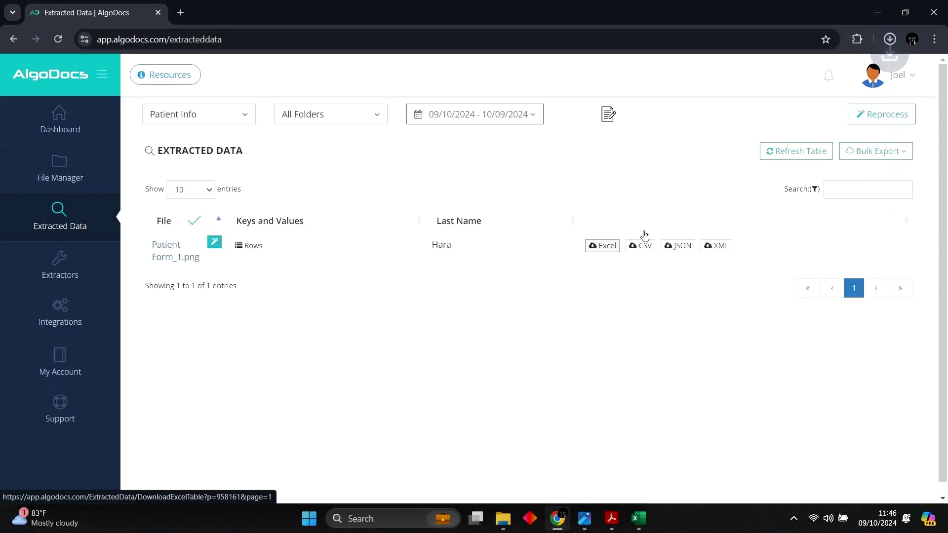
left_click(778, 70)
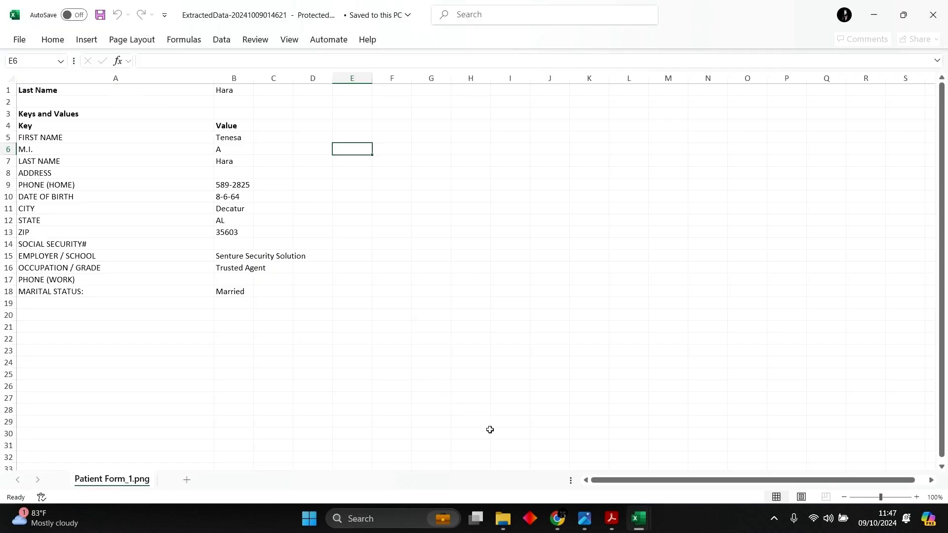
left_click(557, 518)
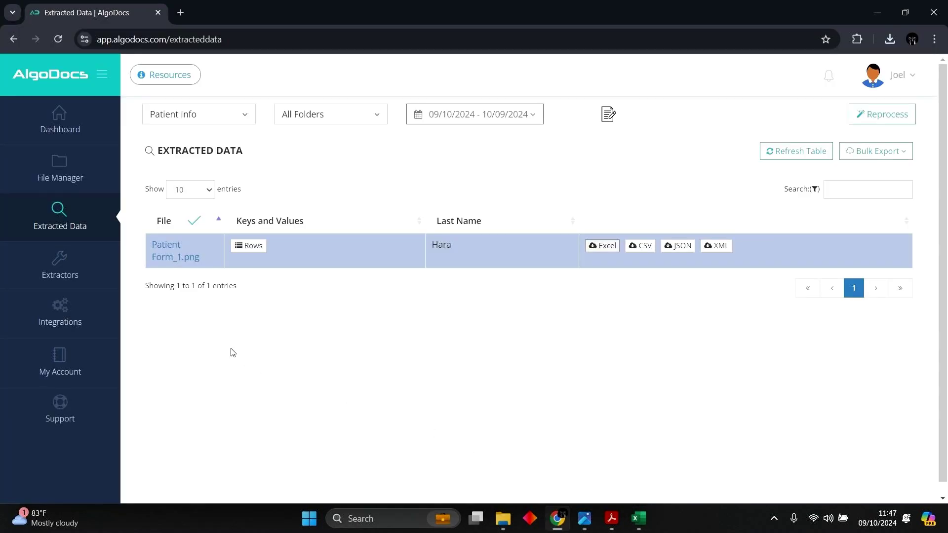
Browse the Integrations import and export options, then return to the Dashboard
left_click(82, 307)
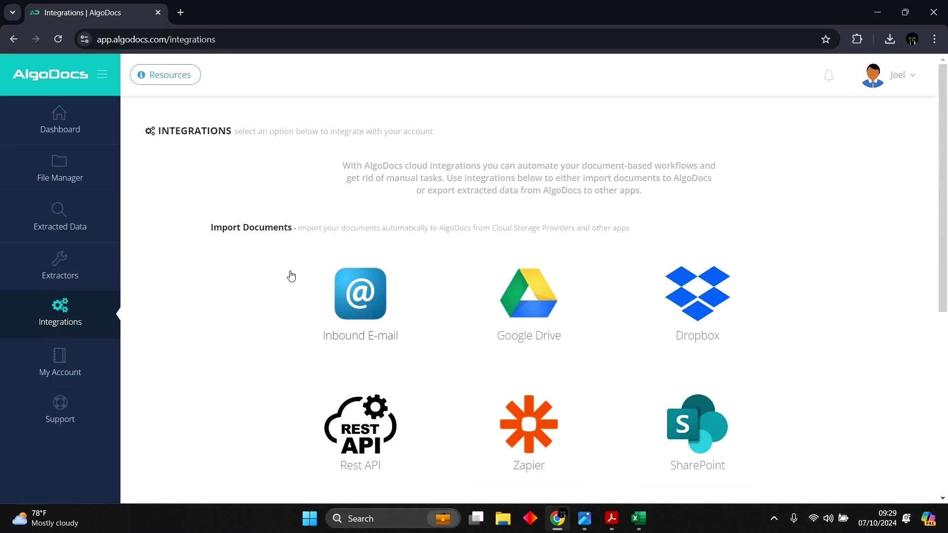
scroll(672, 306, "down", 3)
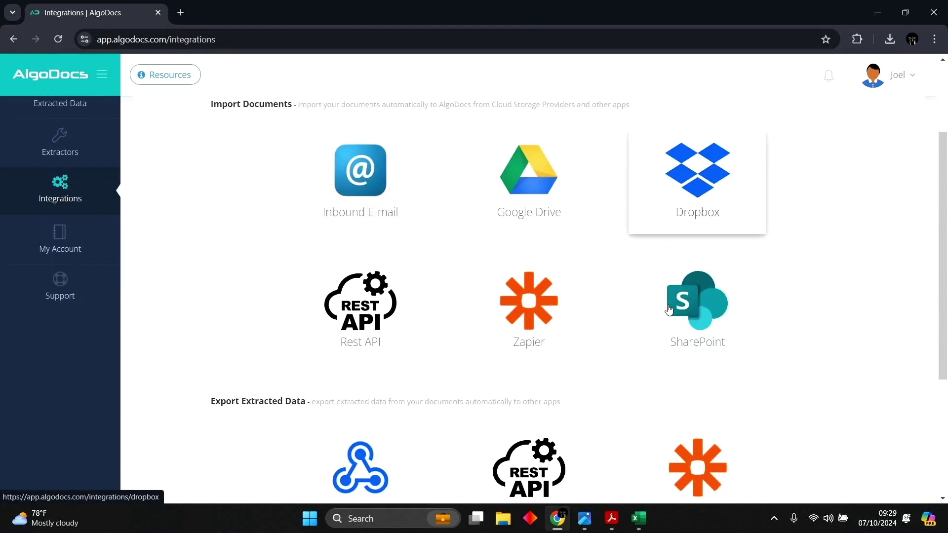
scroll(317, 307, "down", 3)
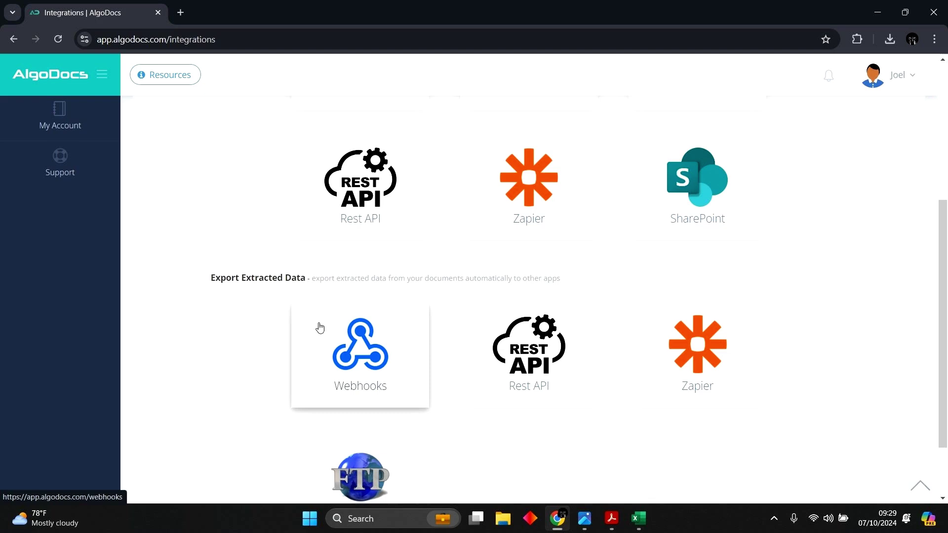
scroll(320, 328, "down", 1)
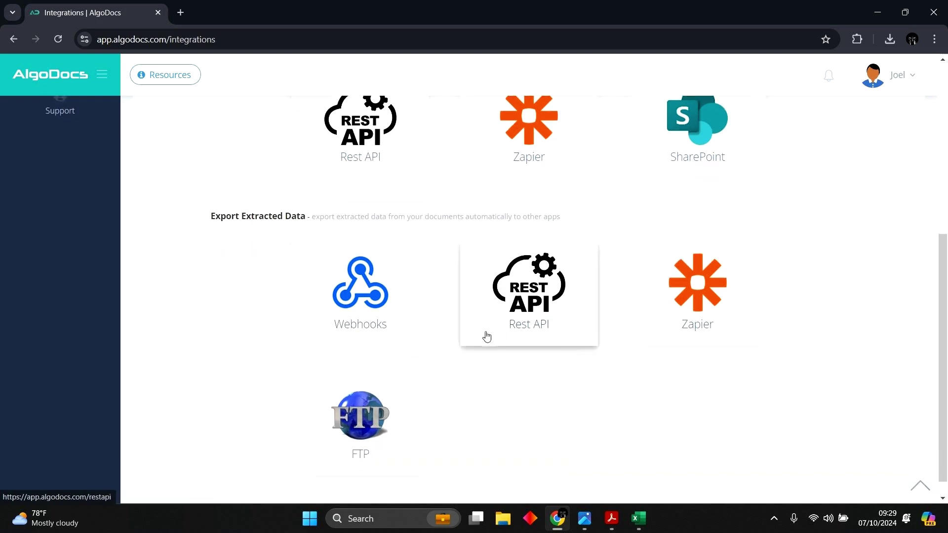
scroll(391, 398, "up", 5)
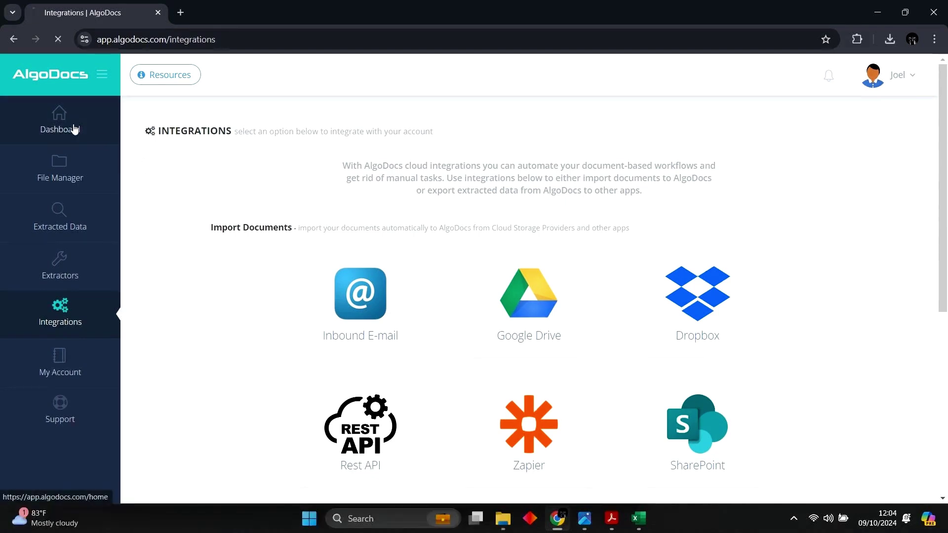
left_click(74, 129)
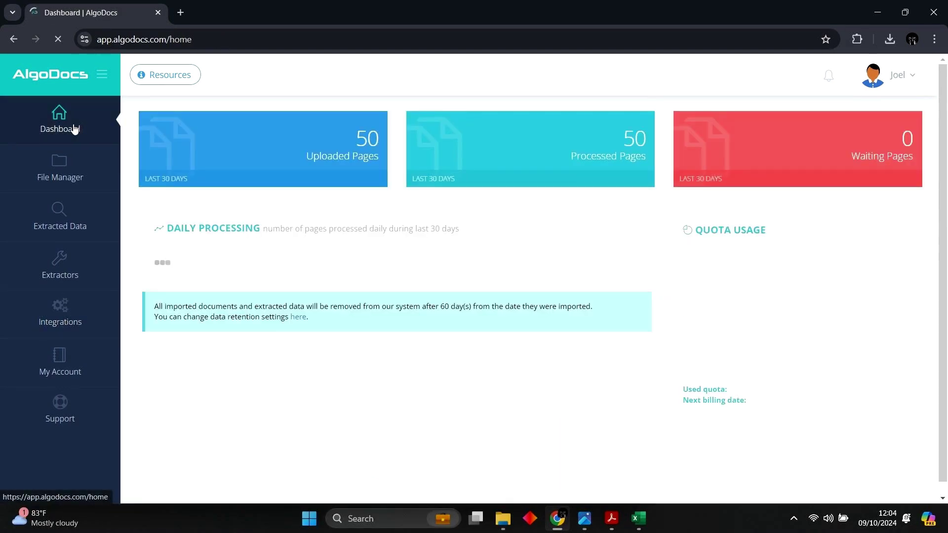